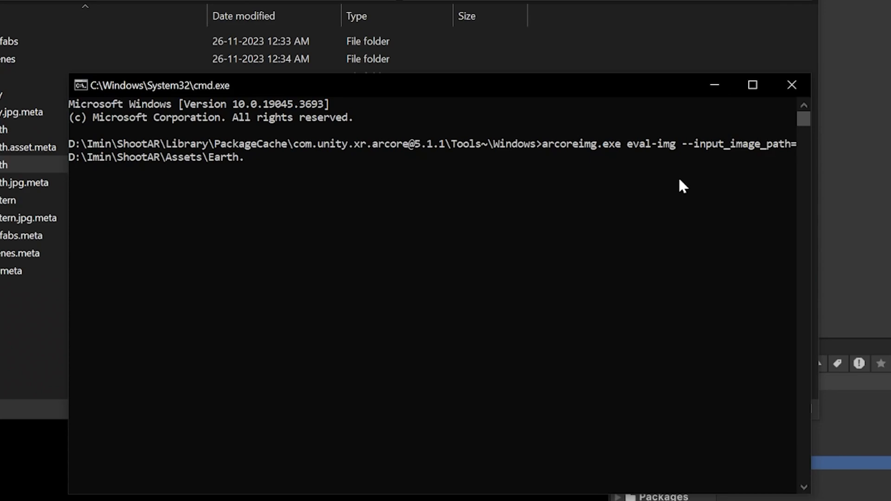
Run arcoreimg eval-img on the Earth image and read its trackability score of 90.
key("Return")
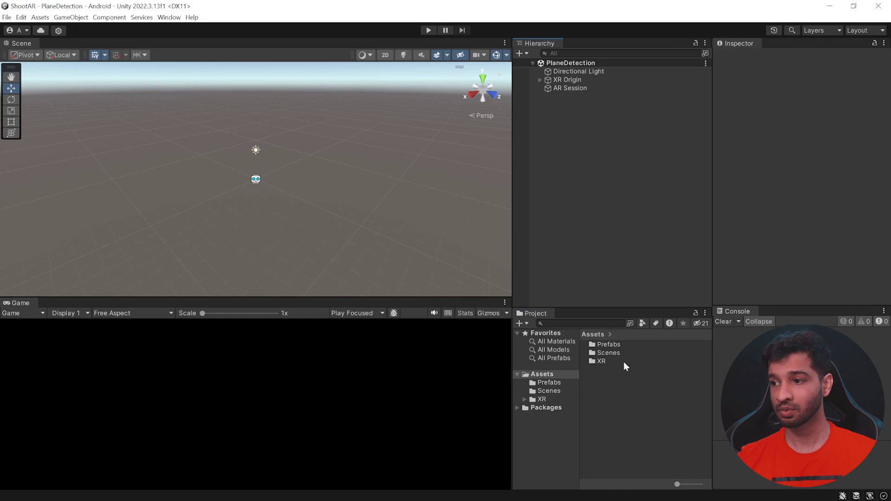
Duplicate SampleScene in the Scenes folder and name the copy ImageTracking.
double_click(612, 352)
left_click(623, 353)
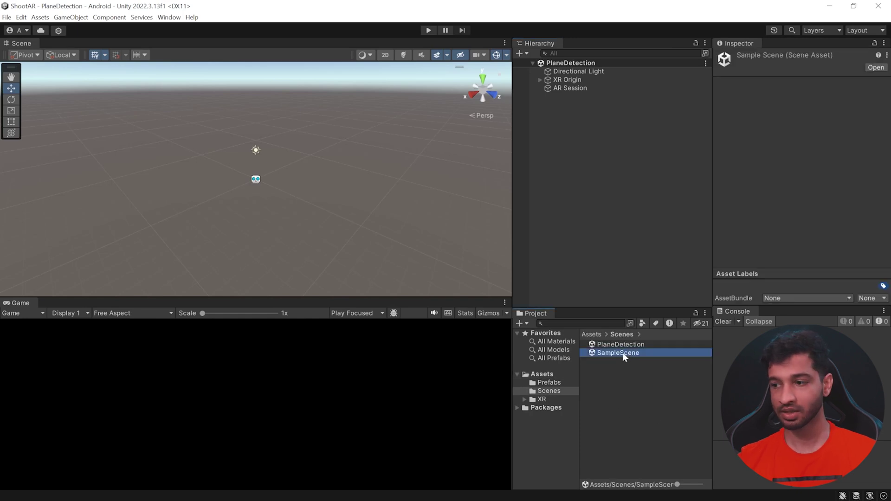
key("ctrl+d")
key("F2")
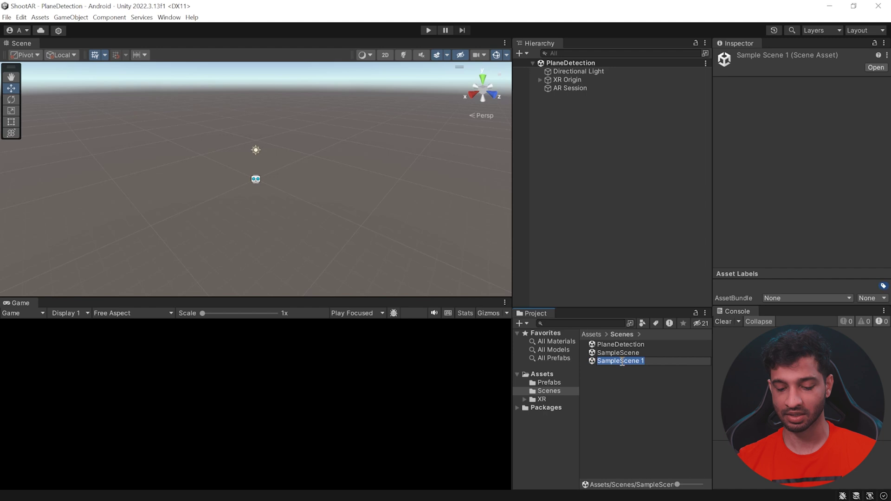
type("ImageTracking")
key("Return")
Open the ImageTracking scene and delete its Cube.
double_click(612, 345)
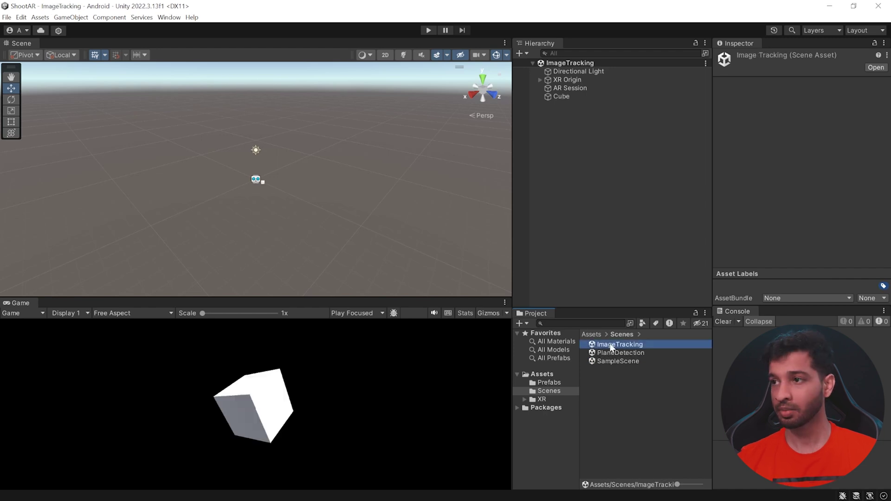
left_click(570, 96)
key("Delete")
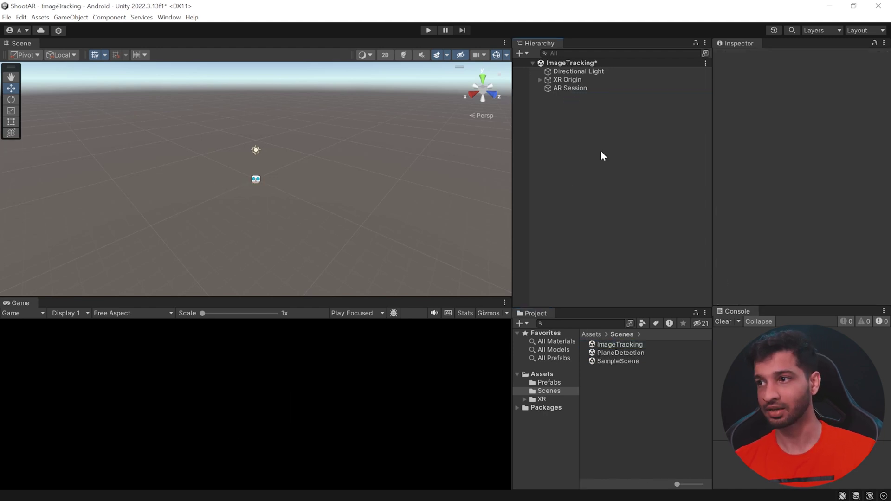
Add an AR Tracked Image Manager component to XR Origin, leaving library and prefab empty.
left_click(561, 80)
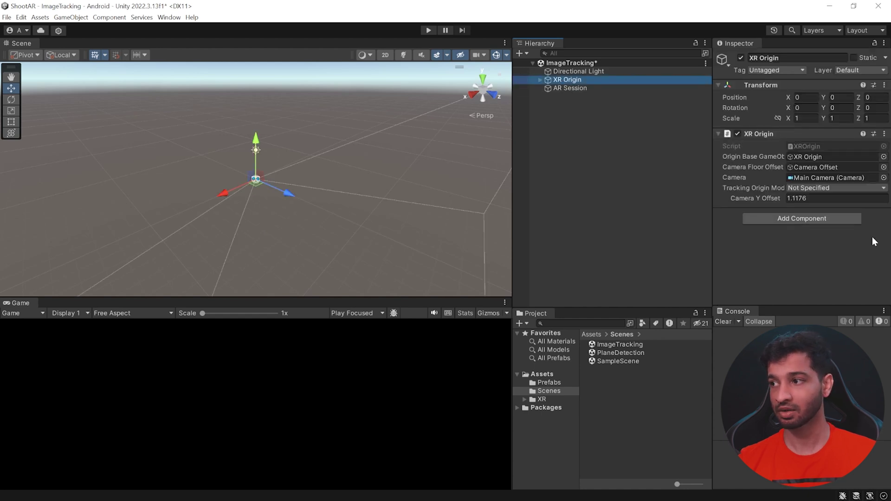
left_click(770, 216)
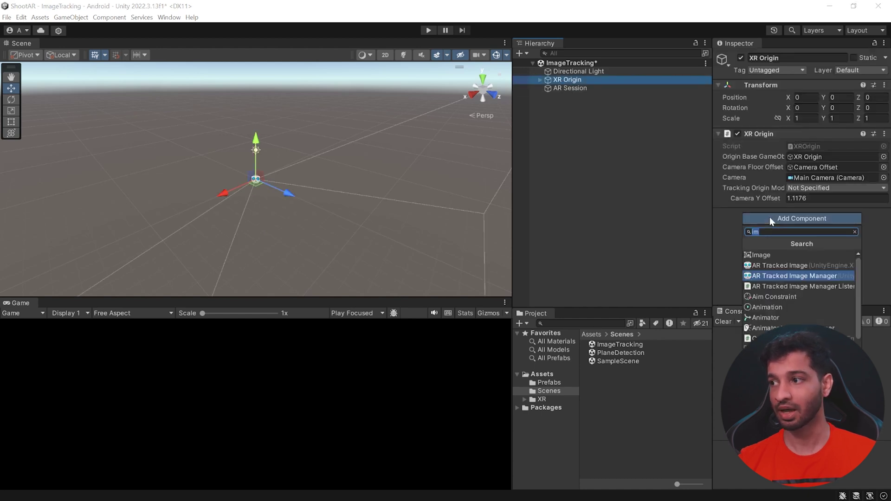
left_click(767, 274)
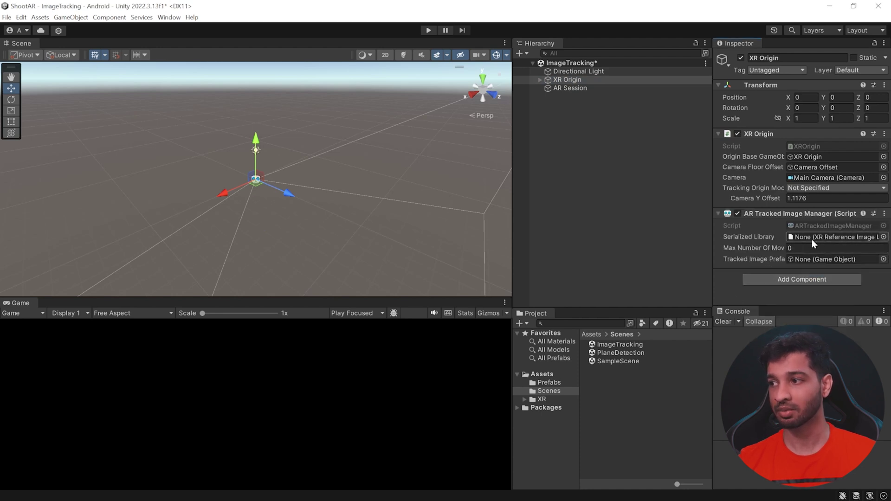
mouse_move(813, 244)
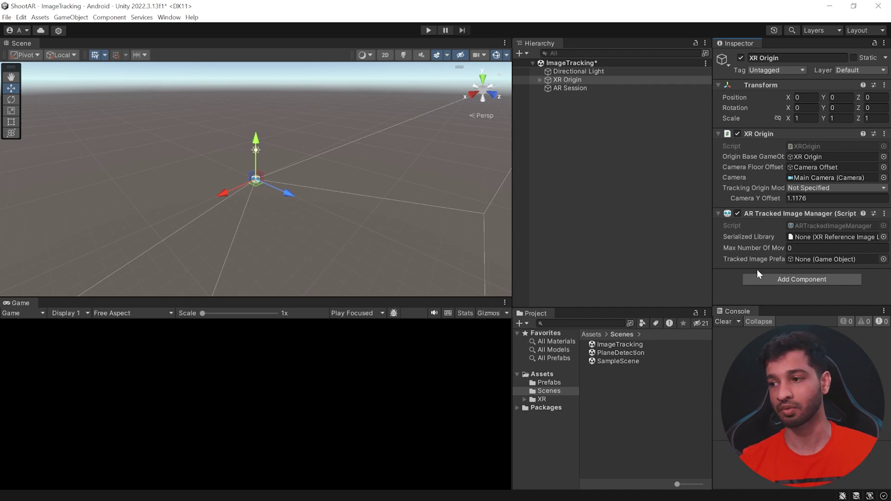
Create an XR Reference Image Library in the Assets folder named Earth.
left_click(592, 335)
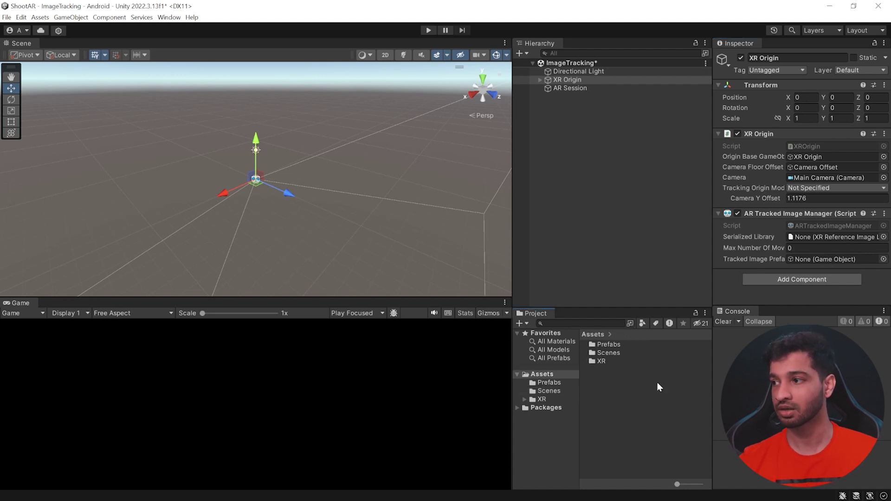
right_click(585, 373)
mouse_move(634, 96)
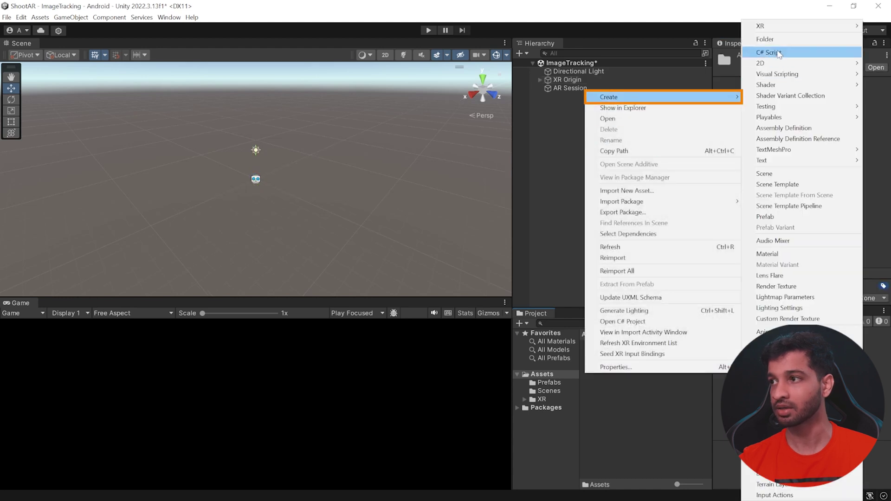
mouse_move(775, 26)
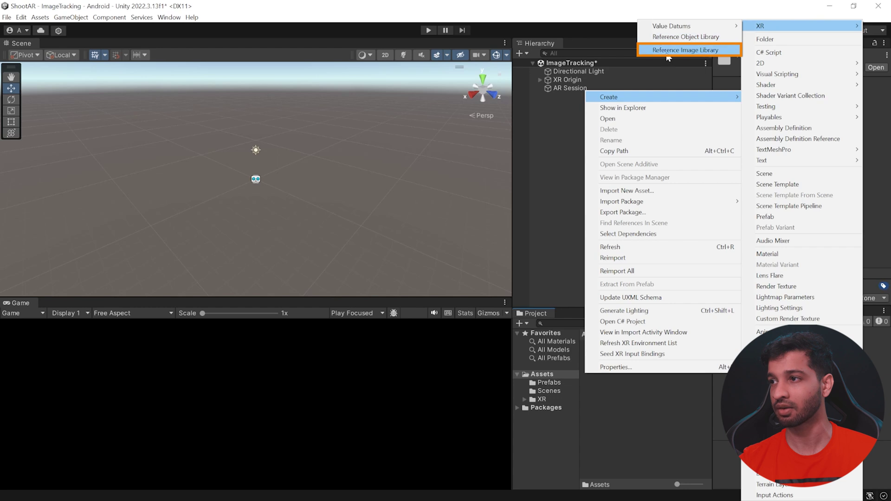
left_click(690, 51)
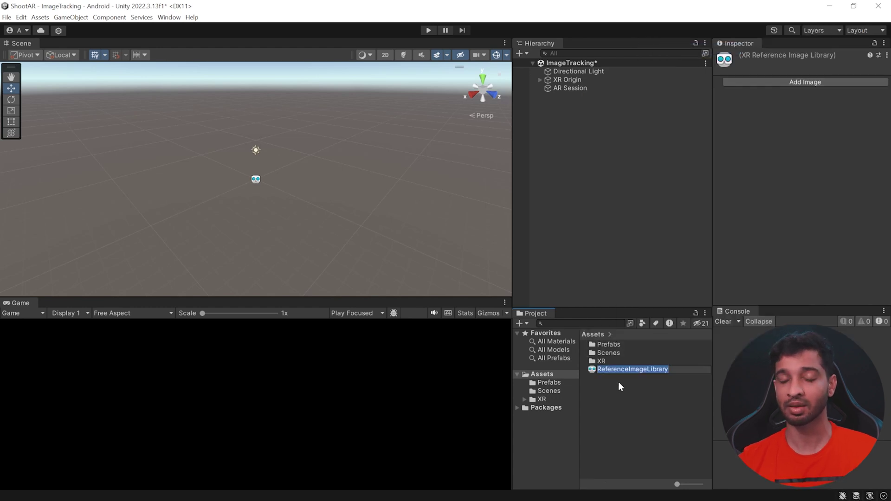
type("Earth")
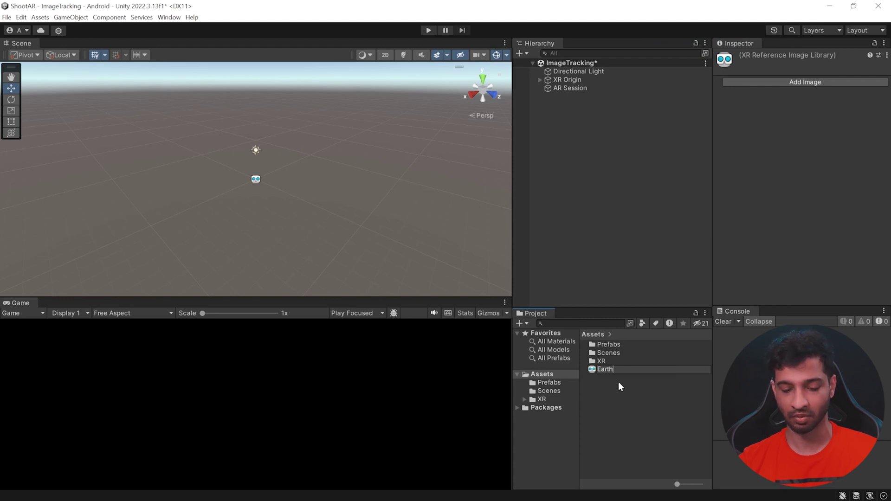
key("Return")
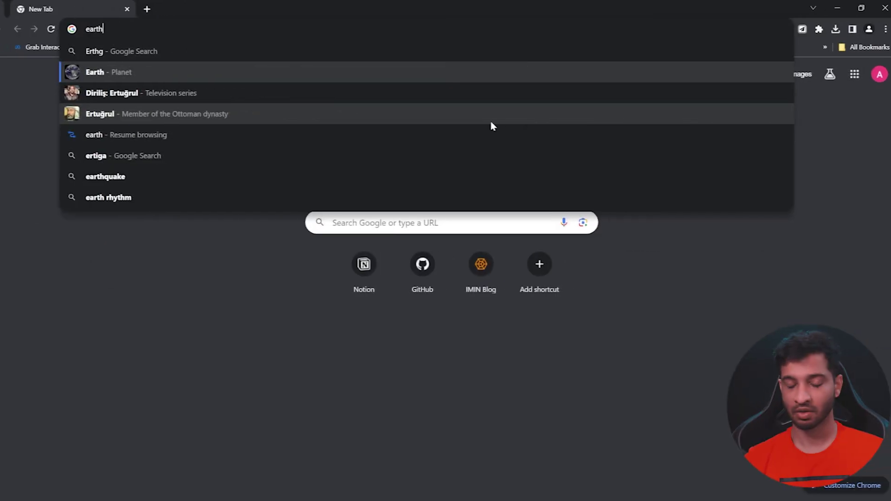
Search the web for earth images and copy the Pixabay Earth picture.
key("Return")
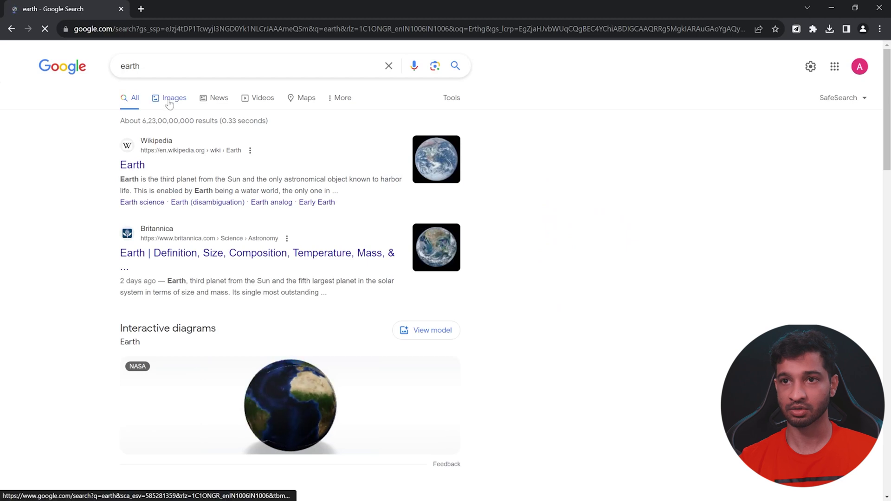
left_click(174, 97)
left_click(547, 203)
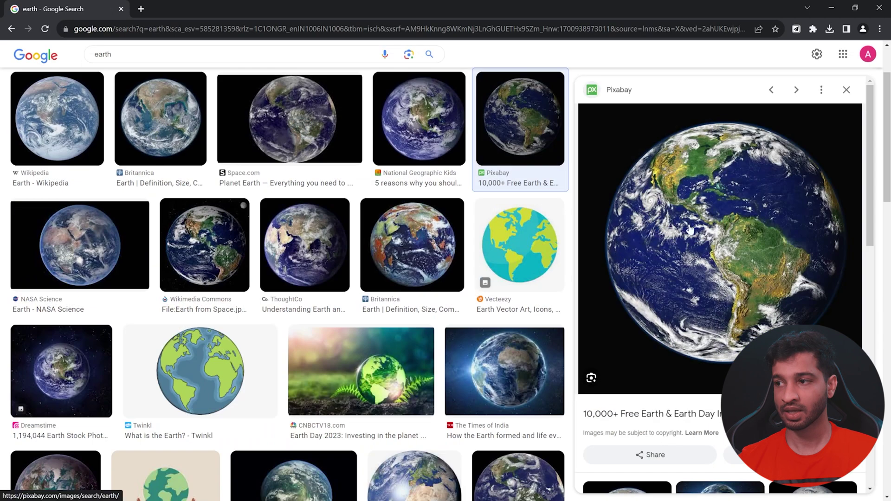
right_click(685, 215)
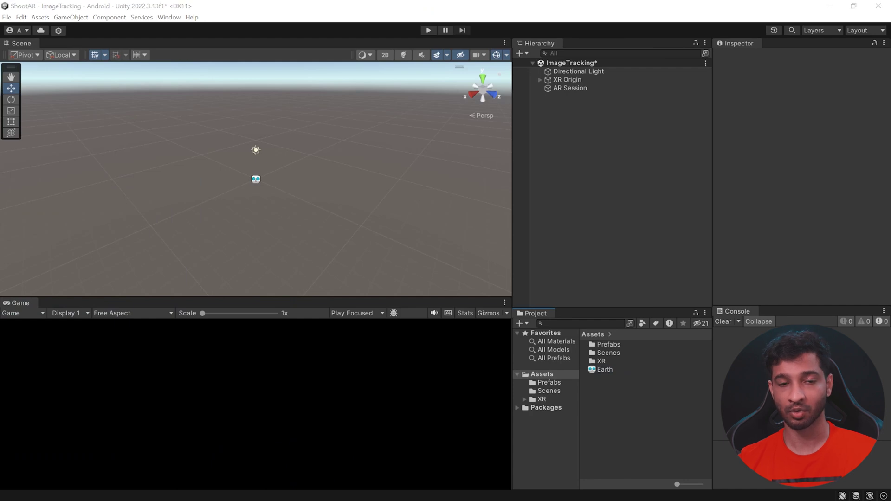
Add the Earth texture as a reference image in the Earth library with Specify Size off.
left_click(606, 372)
left_click(795, 85)
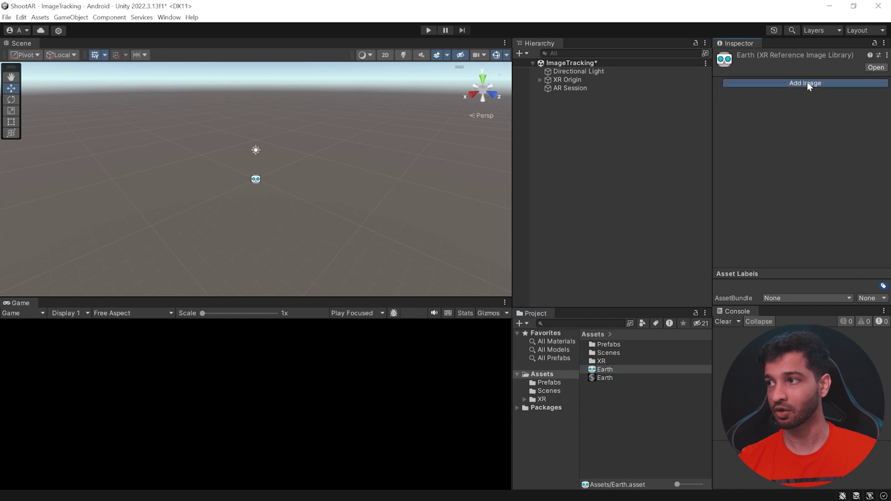
left_click_drag(601, 378, 738, 95)
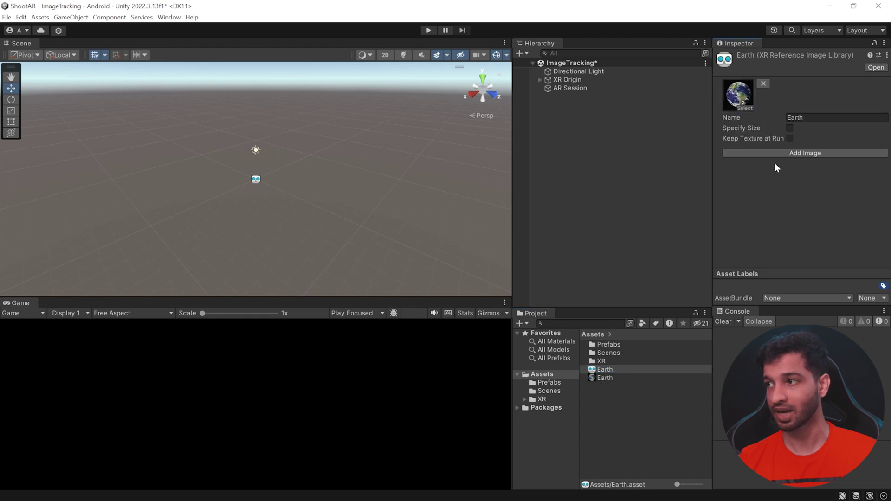
left_click(789, 128)
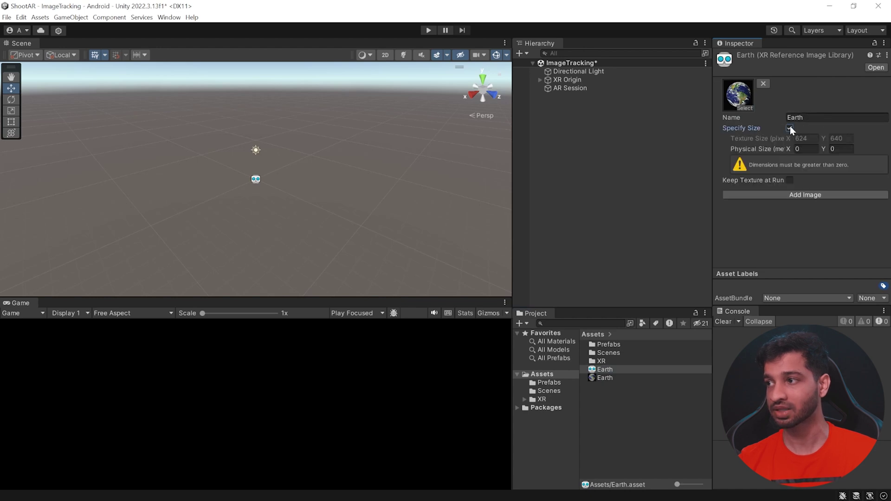
left_click(789, 128)
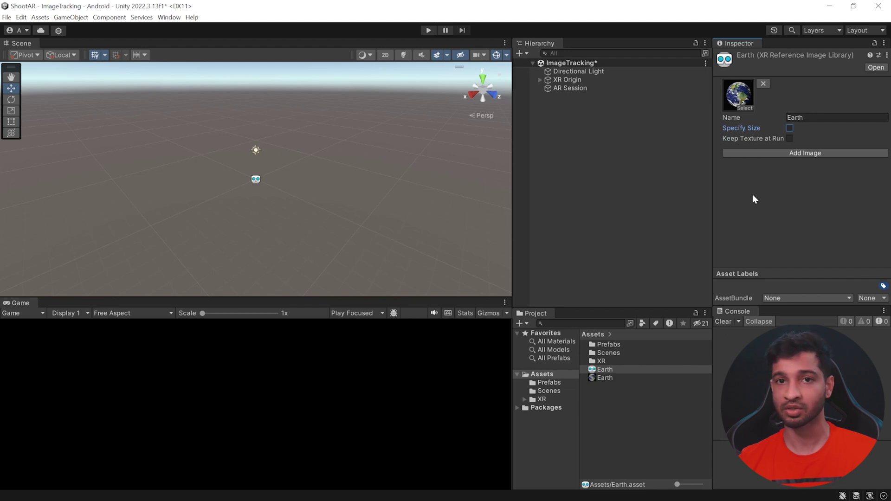
left_click(581, 79)
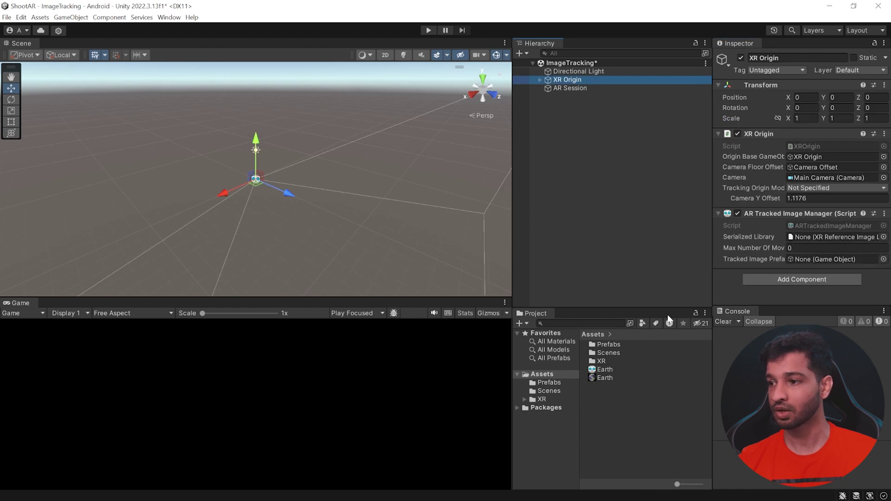
Assign the Earth library to the Tracked Image Manager and add a new Cube to the scene.
left_click_drag(608, 374, 813, 237)
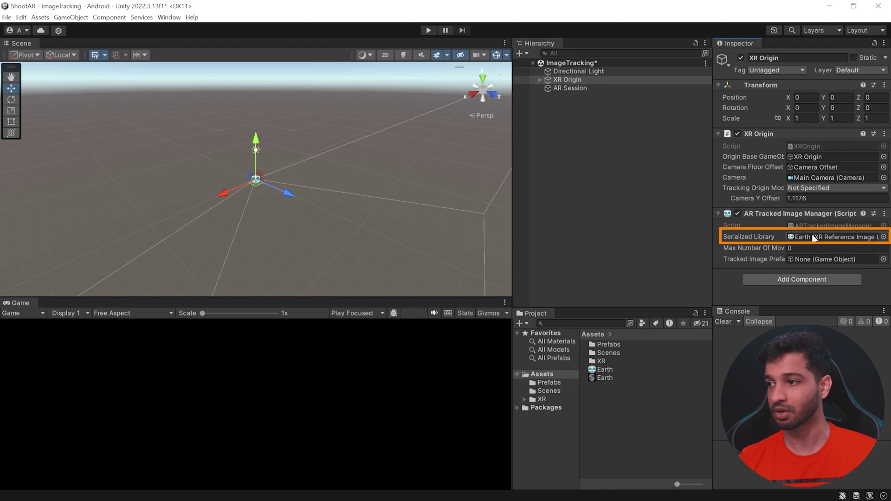
right_click(530, 106)
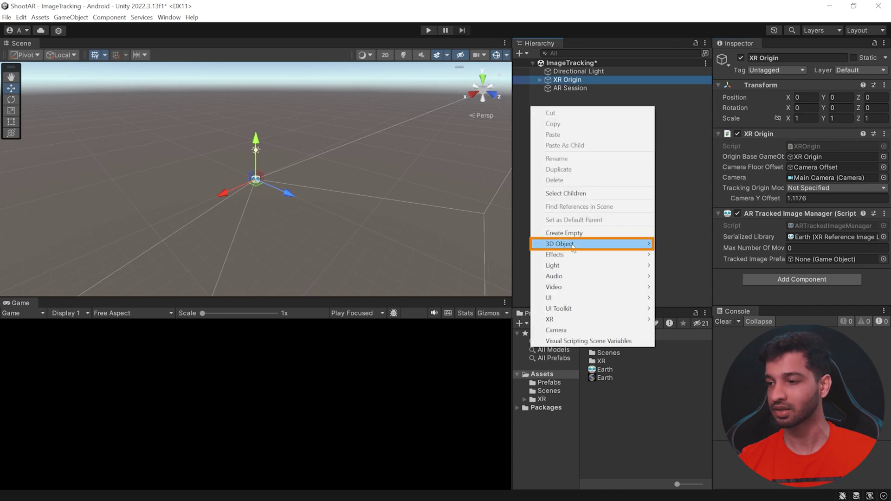
mouse_move(573, 249)
left_click(679, 245)
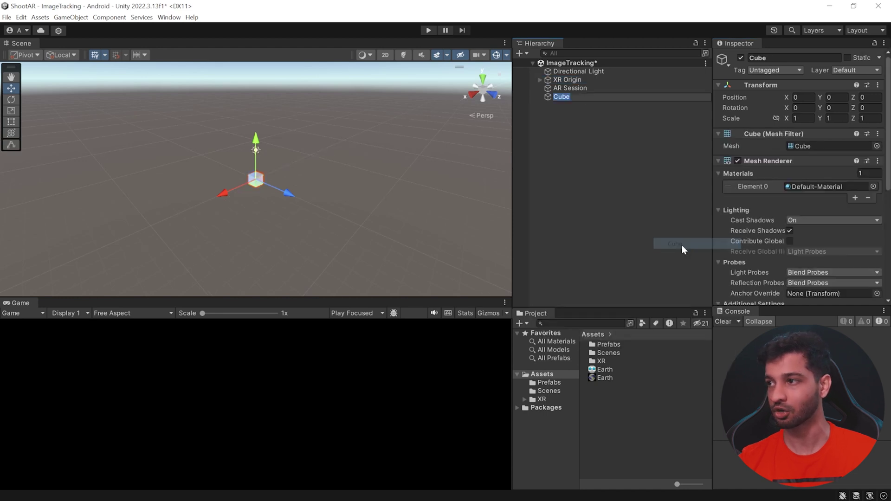
Scale the Cube to 0.1 and save it as a prefab in the Prefabs folder.
left_click(802, 118)
type("0.")
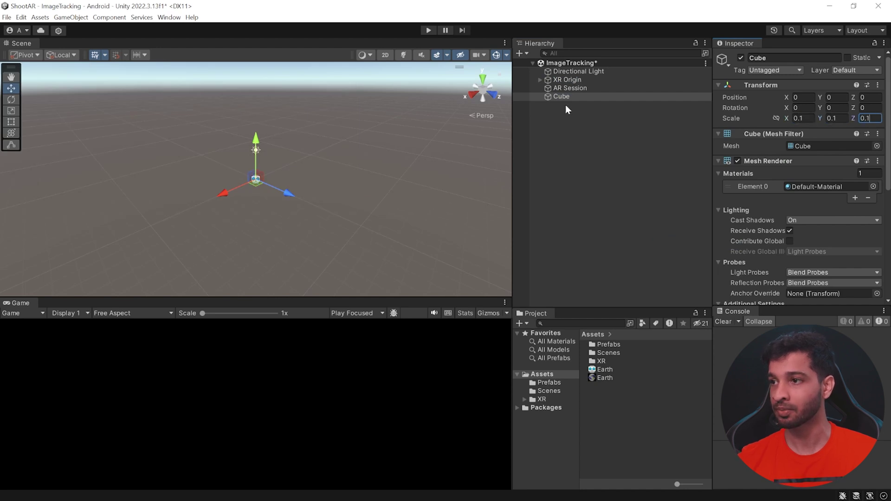
left_click_drag(562, 96, 613, 349)
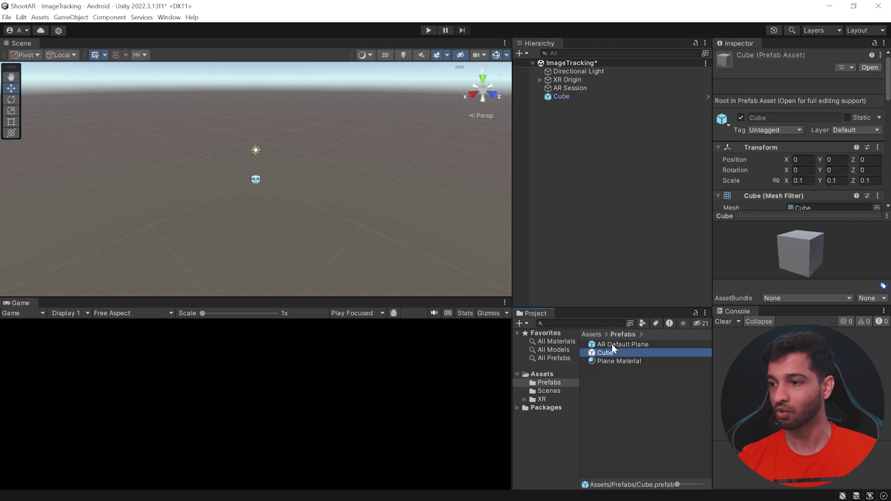
Delete the scene Cube and set the Cube prefab as XR Origin's tracked image prefab.
left_click(566, 96)
key("Delete")
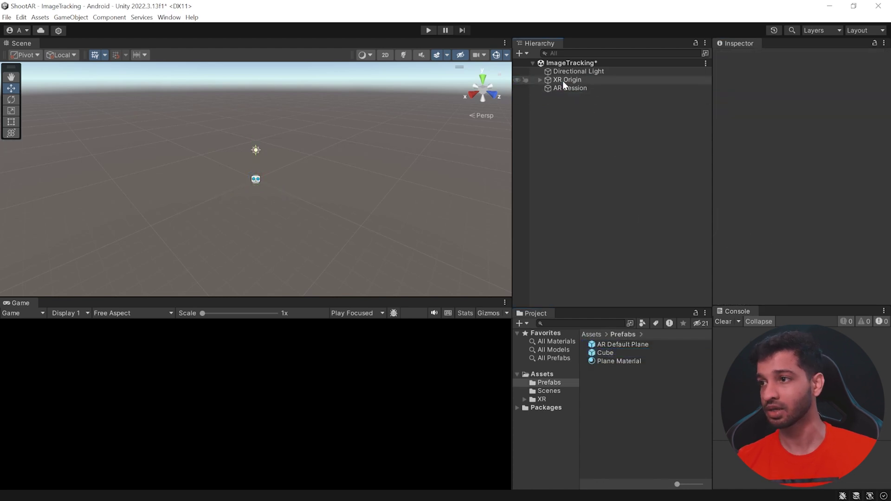
left_click(569, 79)
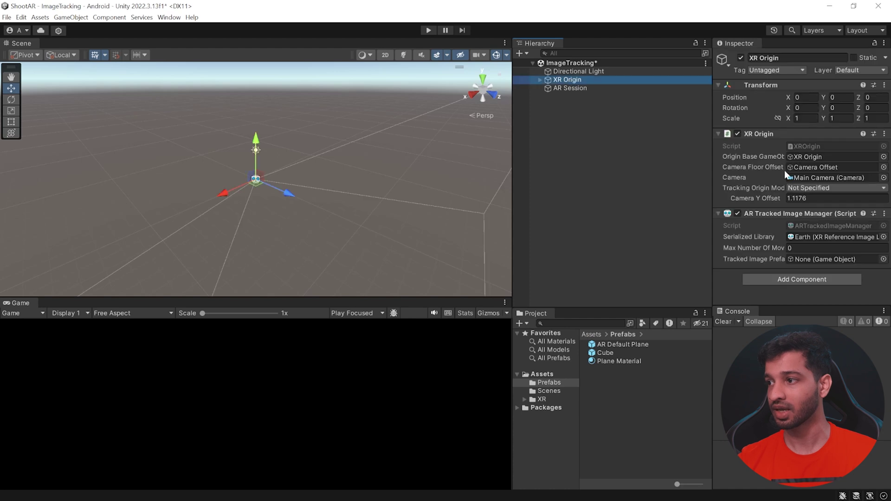
left_click_drag(605, 357, 801, 261)
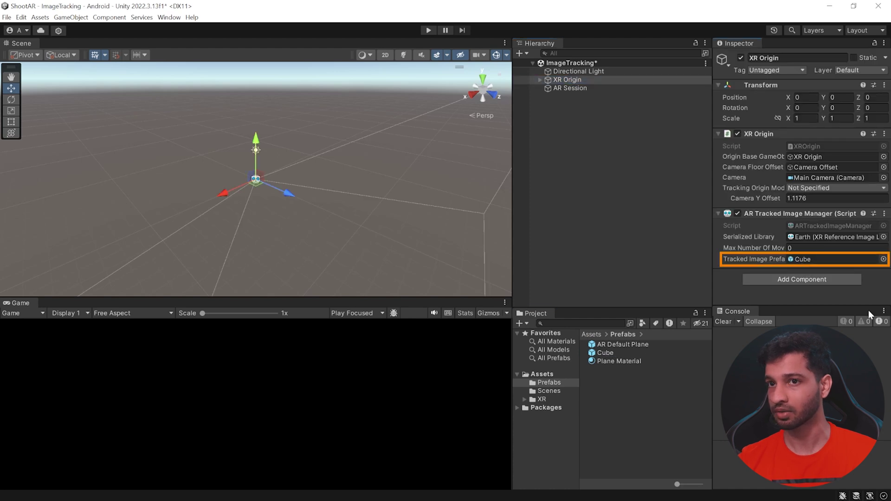
Drop PlaneDetection from the Build Settings list and build and run as ImageTracking.apk.
left_click(7, 19)
left_click(80, 140)
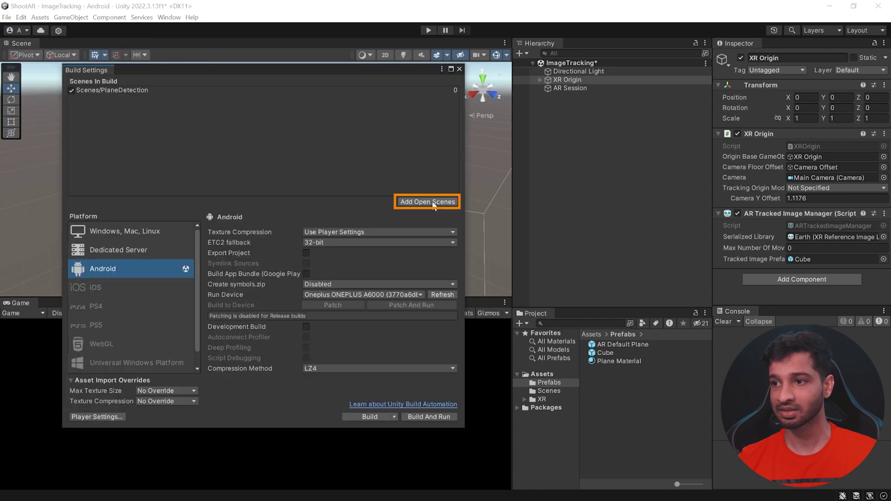
left_click(141, 92)
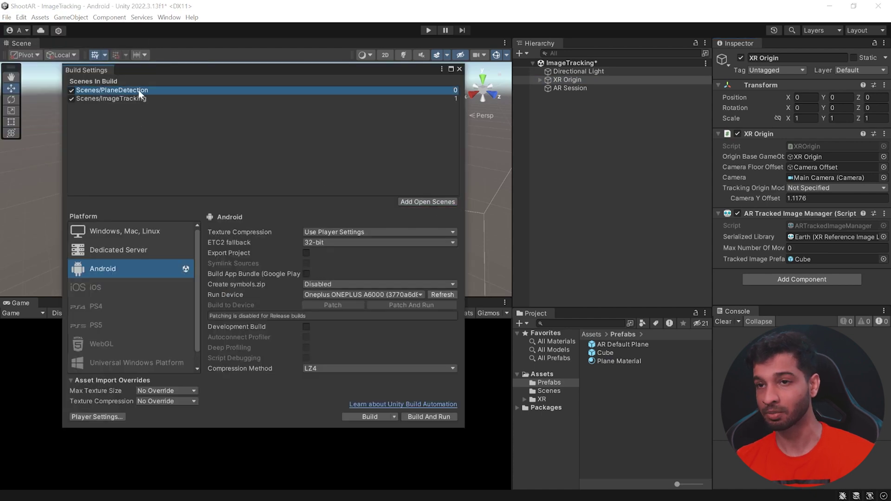
key("Delete")
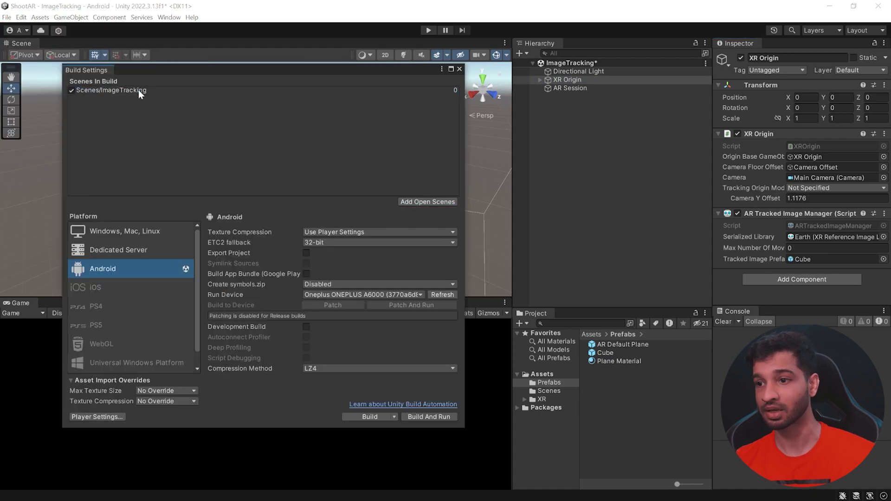
left_click(430, 417)
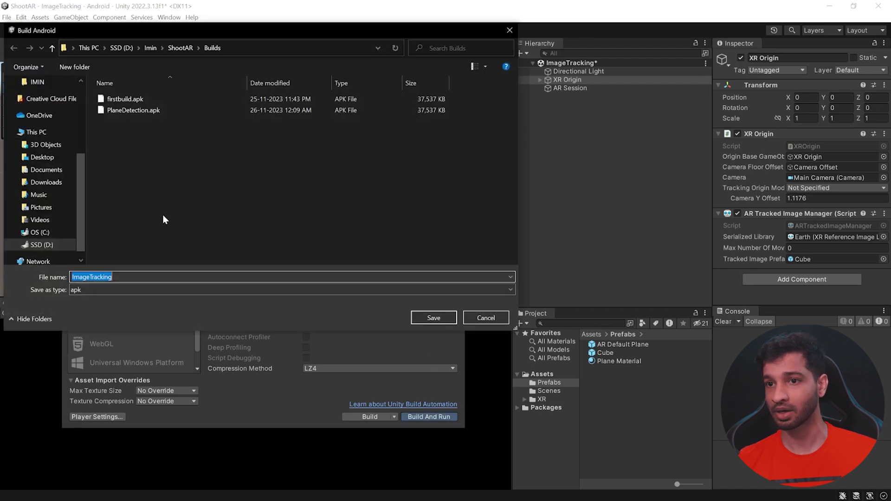
left_click(433, 318)
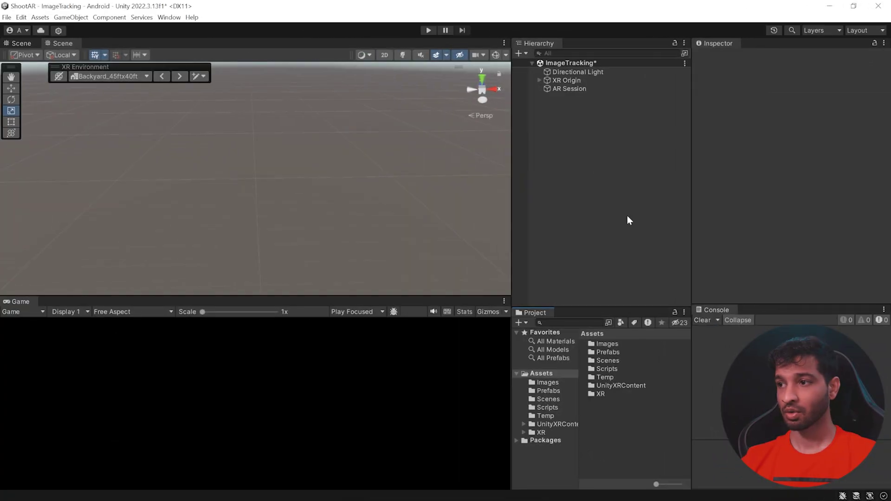
Download the free Sketchfab Earth model in fbx format.
left_click(565, 82)
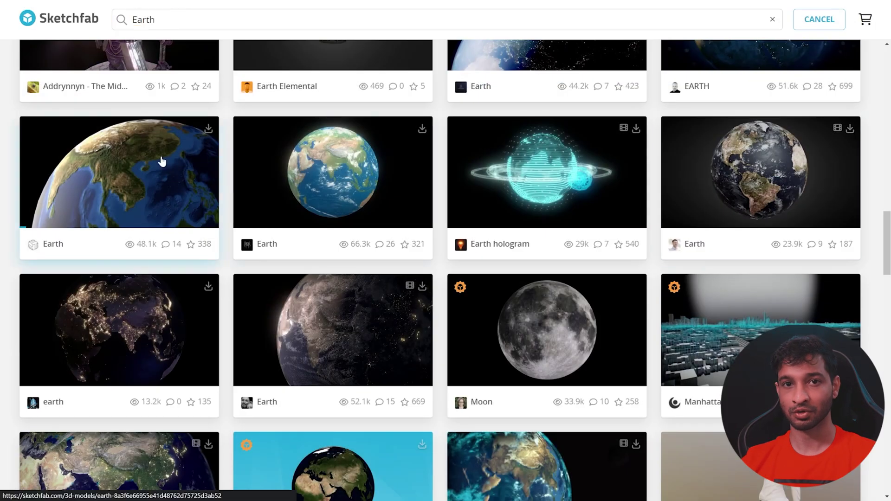
left_click(162, 161)
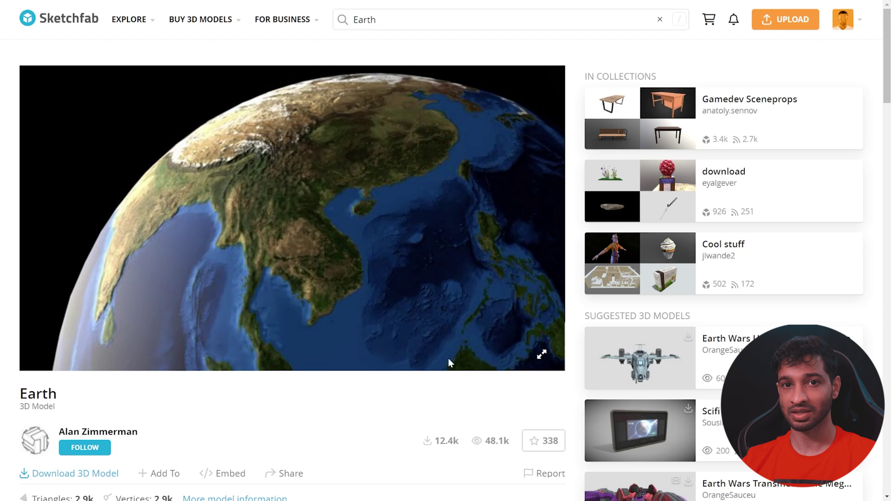
left_click(37, 476)
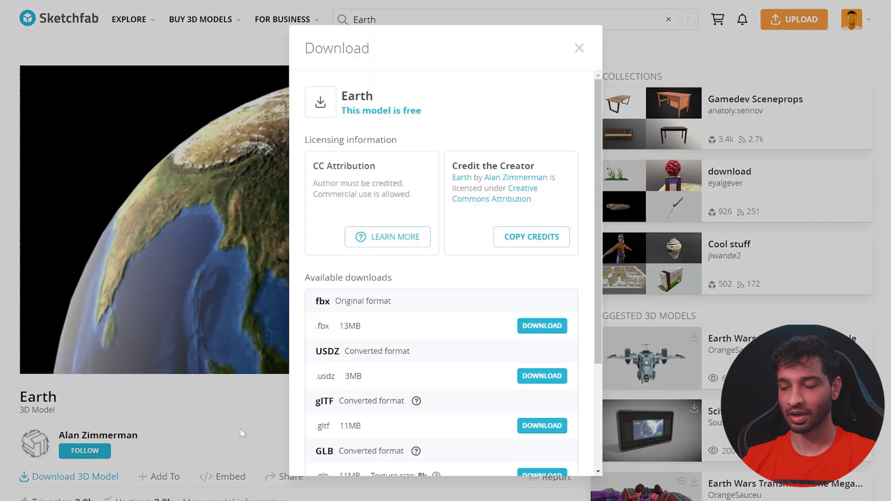
left_click(534, 331)
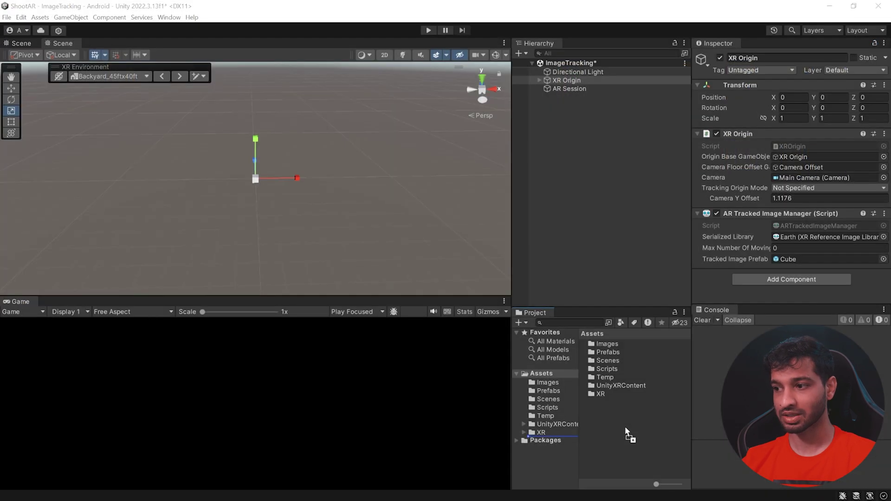
Import the earth folder into Assets, place the Earth model in the scene, and add a Cube for comparison.
left_click_drag(625, 426, 625, 426)
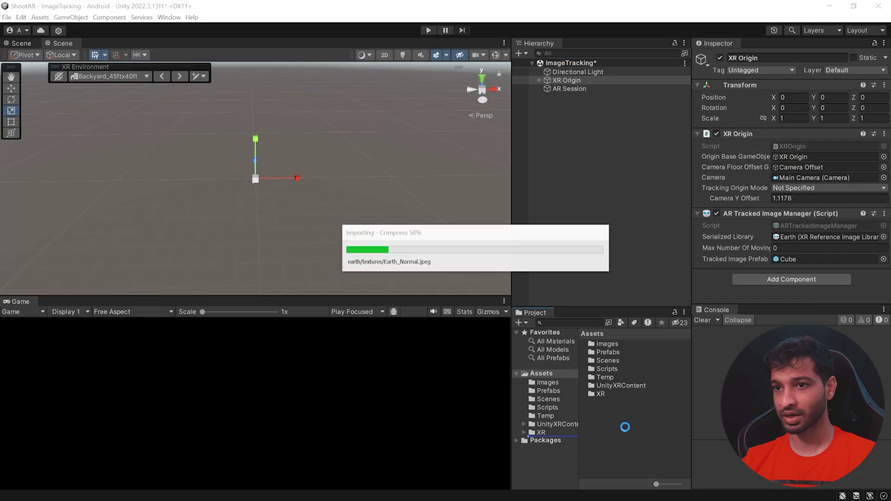
double_click(605, 344)
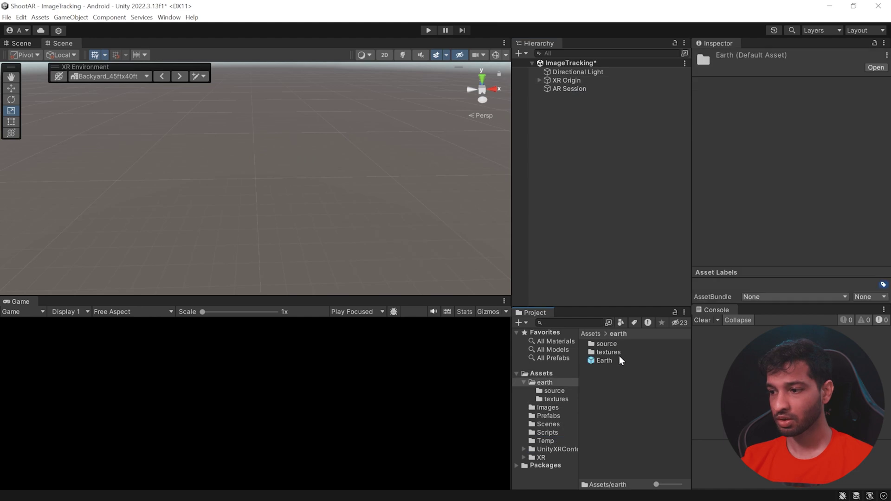
left_click_drag(541, 185, 542, 189)
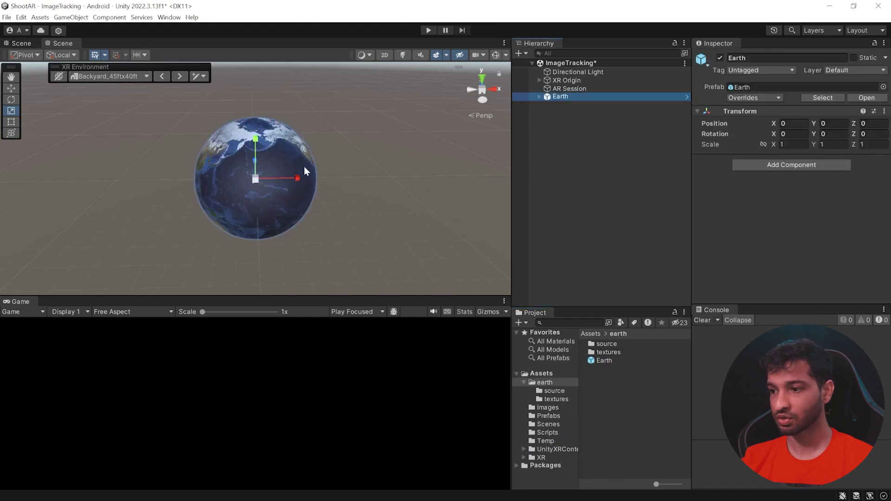
left_click(577, 323)
type("cu")
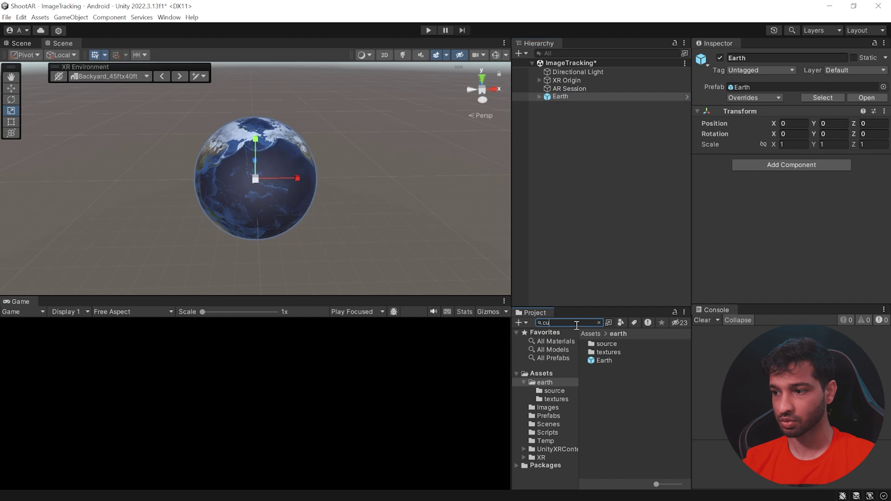
type("b")
left_click_drag(599, 347, 575, 198)
Scale Earth to 0.002, fine-tune it to about 0.00195, then delete the comparison Cube.
scroll(262, 176, "up", 2)
scroll(263, 176, "up", 2)
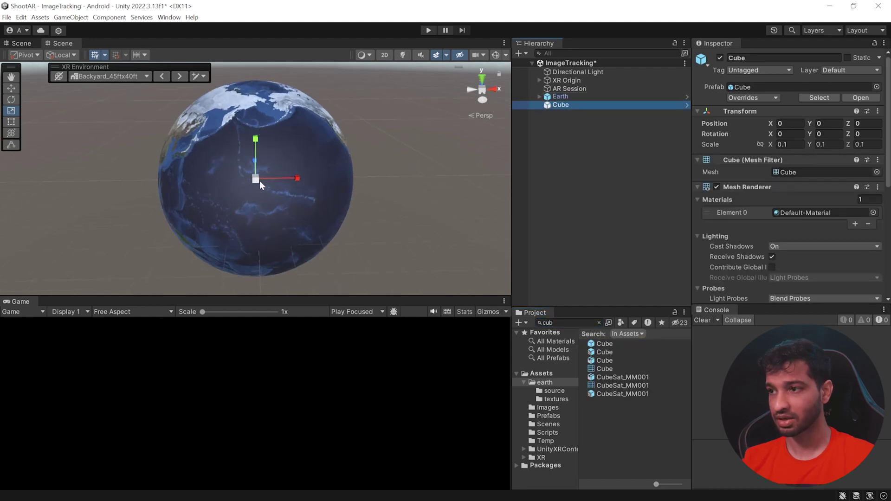
left_click(569, 96)
left_click(790, 145)
type("0.002")
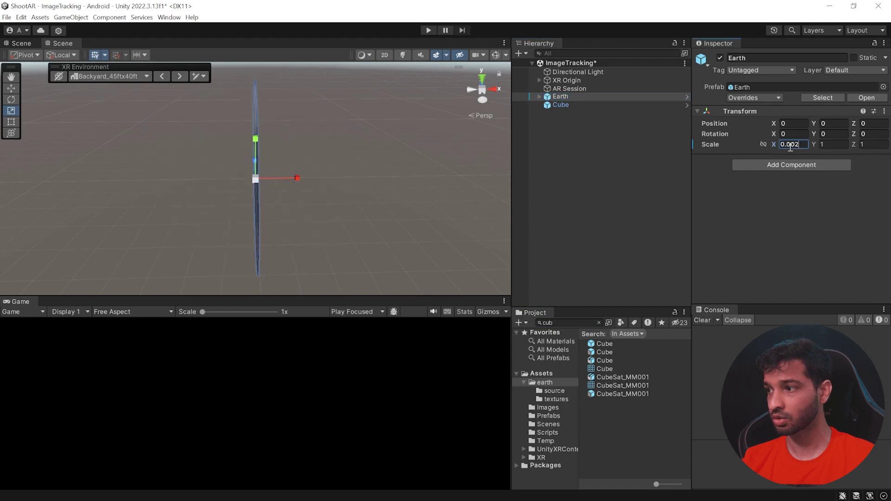
key("Tab")
type("0.020.002")
key("Return")
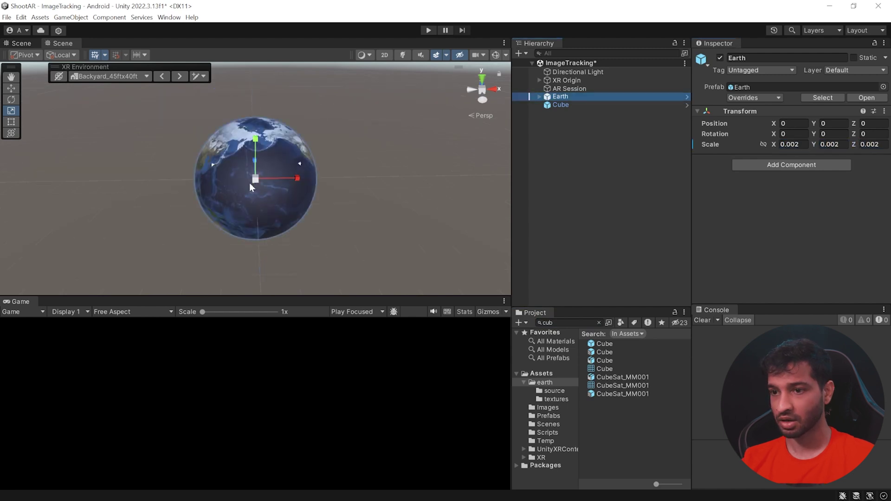
left_click_drag(255, 178, 256, 181)
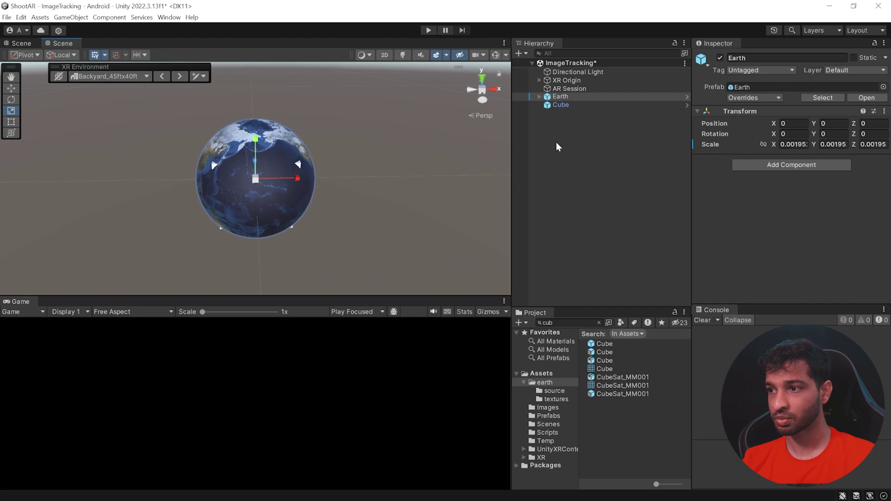
left_click(555, 106)
key("Delete")
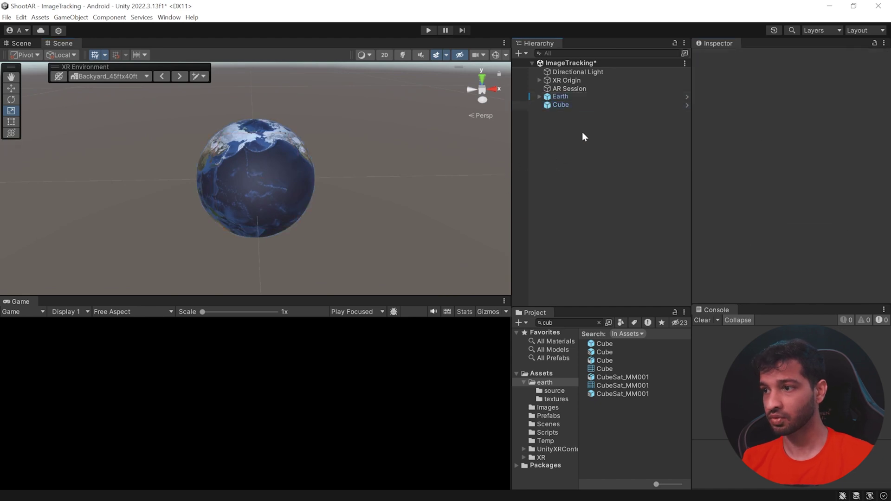
Apply all overrides on Earth to save its new scale into the prefab.
left_click(572, 96)
left_click(751, 98)
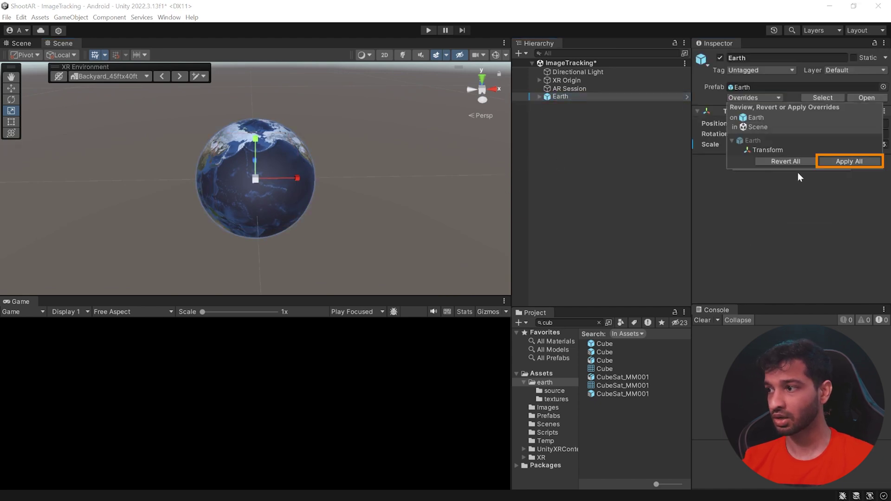
left_click(843, 161)
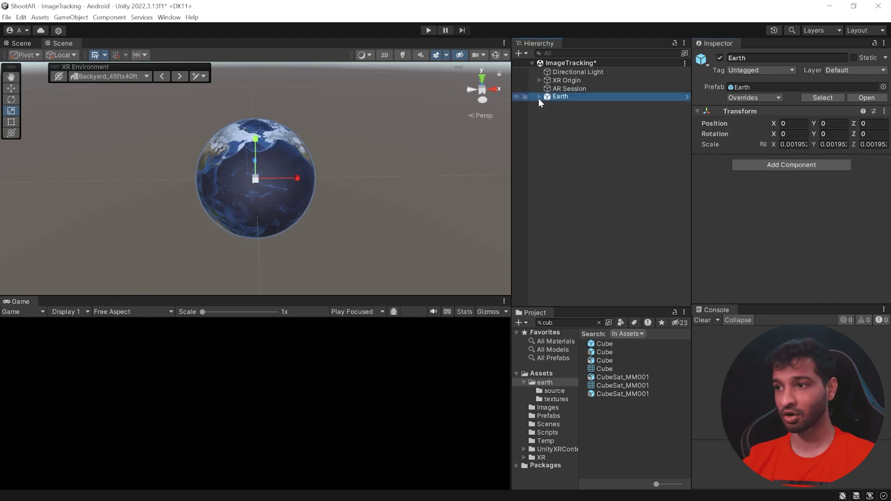
Select Earth's child mesh and open its EarthRotation script for editing.
left_click(539, 96)
left_click(559, 105)
scroll(799, 191, "down", 5)
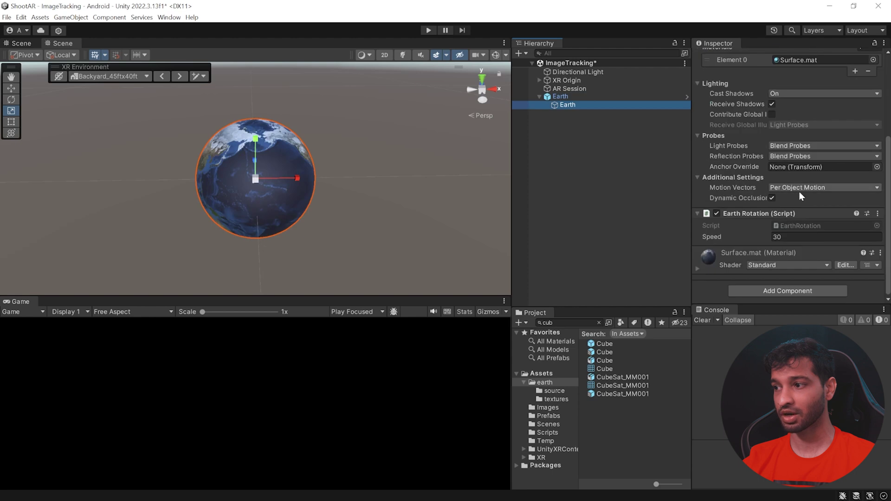
double_click(796, 228)
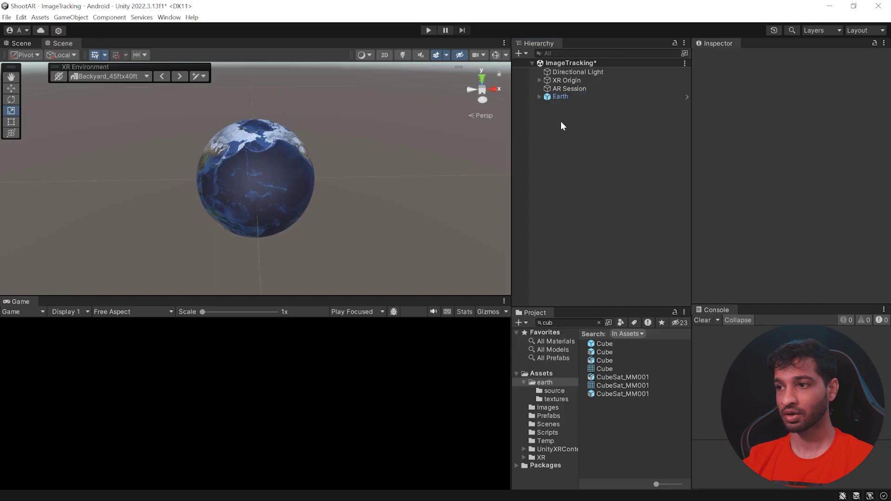
Delete Earth from the scene and open the object picker for XR Origin's Tracked Image Prefab.
left_click(561, 97)
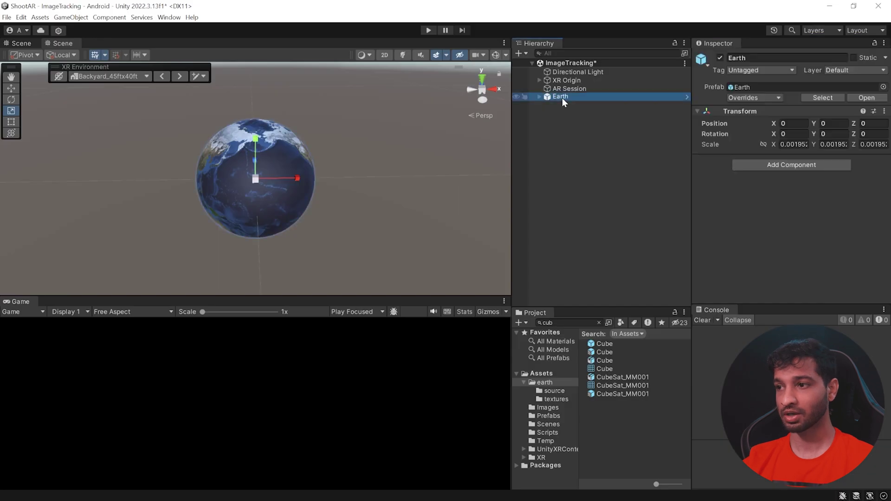
key("Delete")
left_click(567, 80)
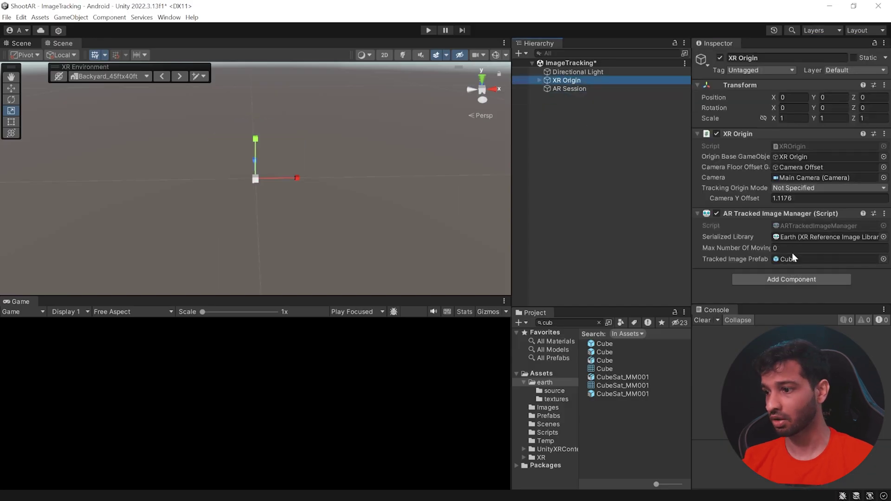
left_click(884, 259)
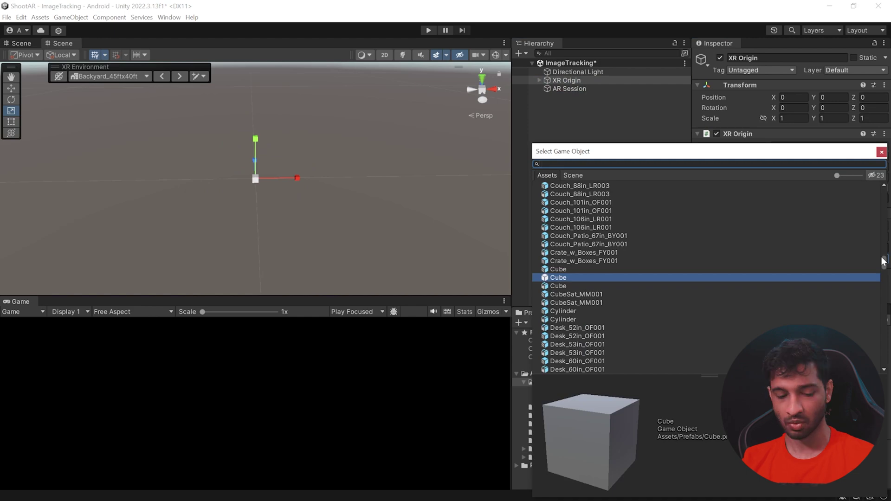
scroll(883, 261, "down", 5)
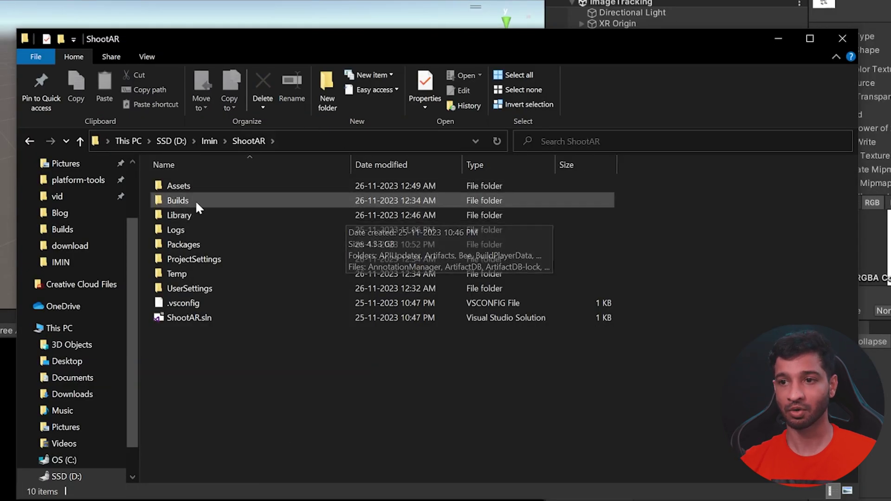
double_click(192, 216)
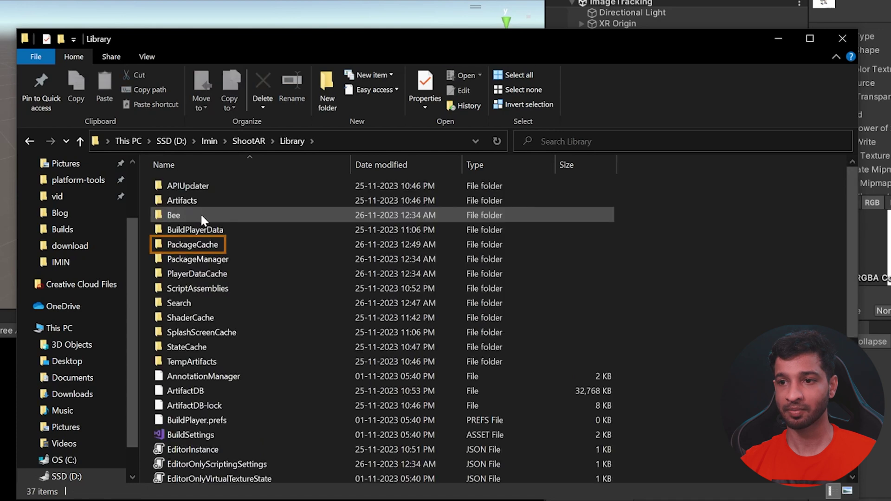
double_click(211, 245)
scroll(209, 253, "down", 5)
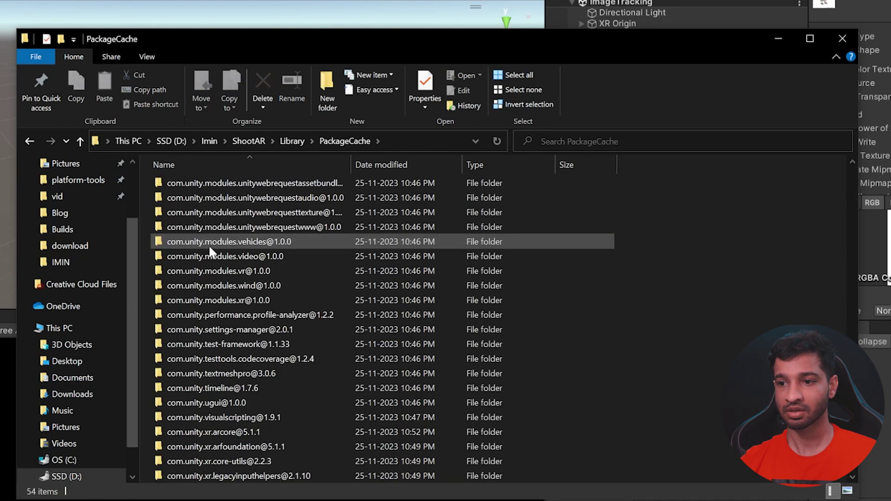
double_click(250, 417)
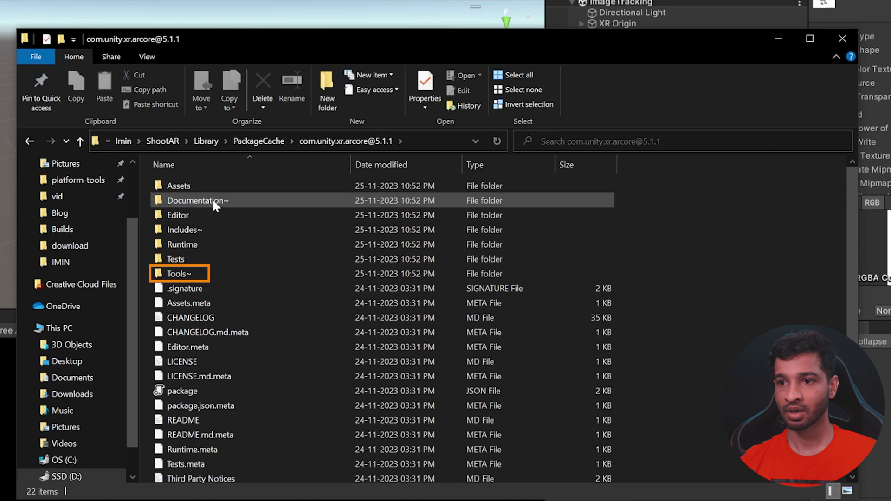
left_click(188, 275)
double_click(187, 275)
left_click(192, 215)
double_click(191, 215)
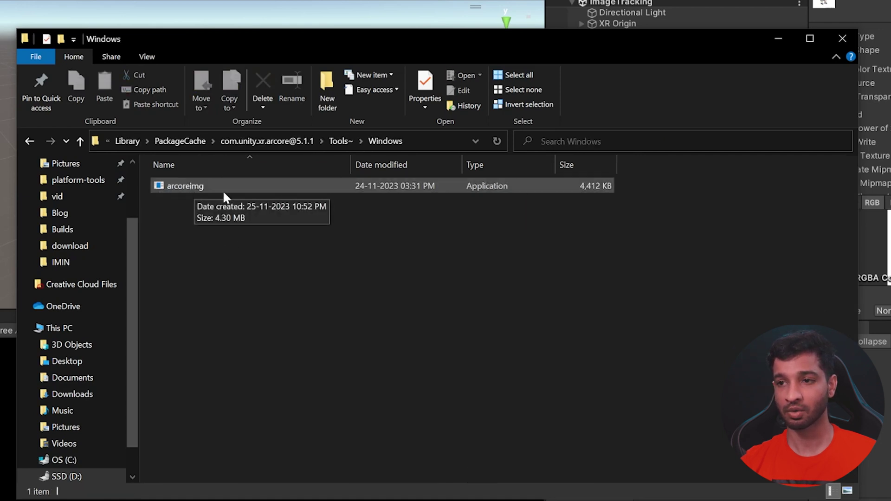
left_click(421, 141)
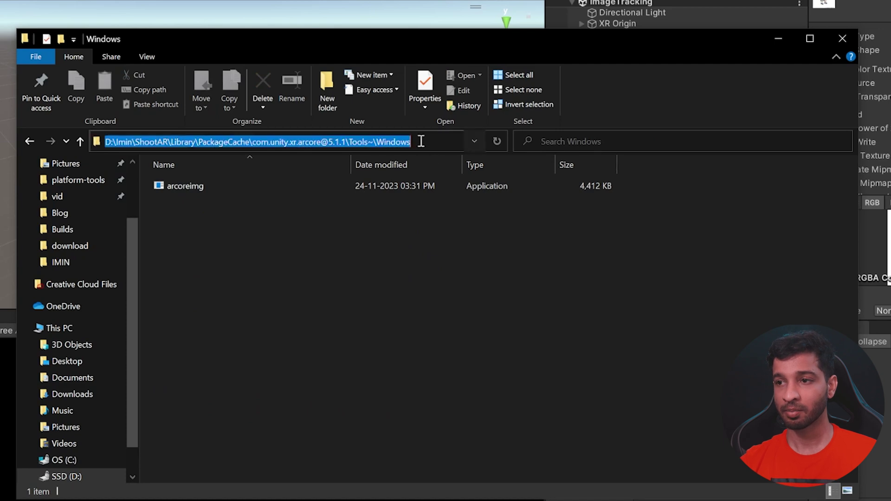
Start cmd in that folder, paste 'arcoreimg.exe eval-img --input_image_path=', and minimize Explorer.
type("cmd")
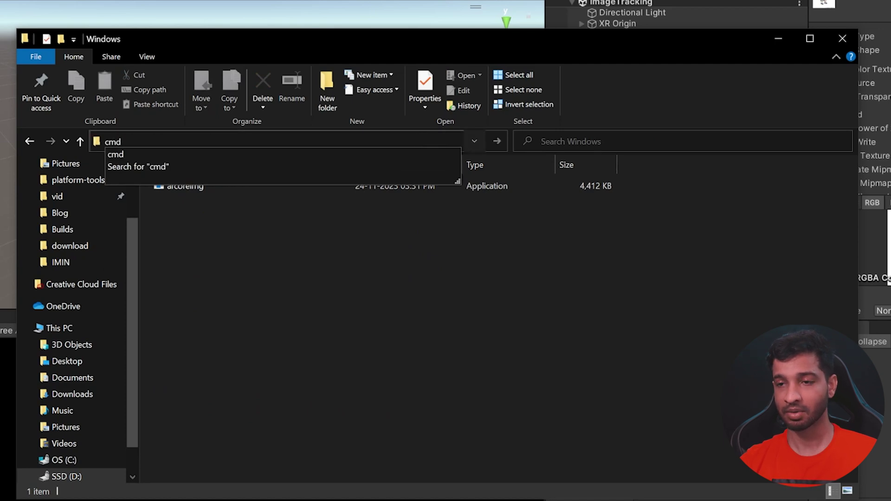
key("Return")
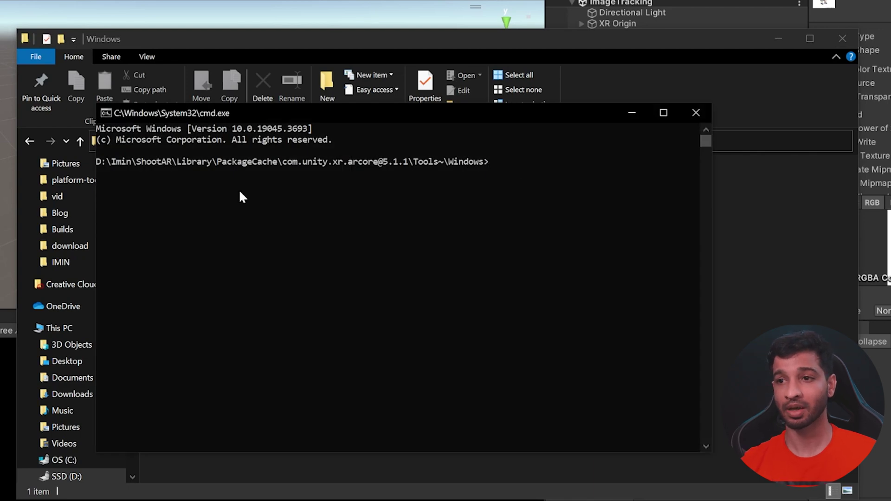
type("arcoreimg.exe eval-img --input_image_path=")
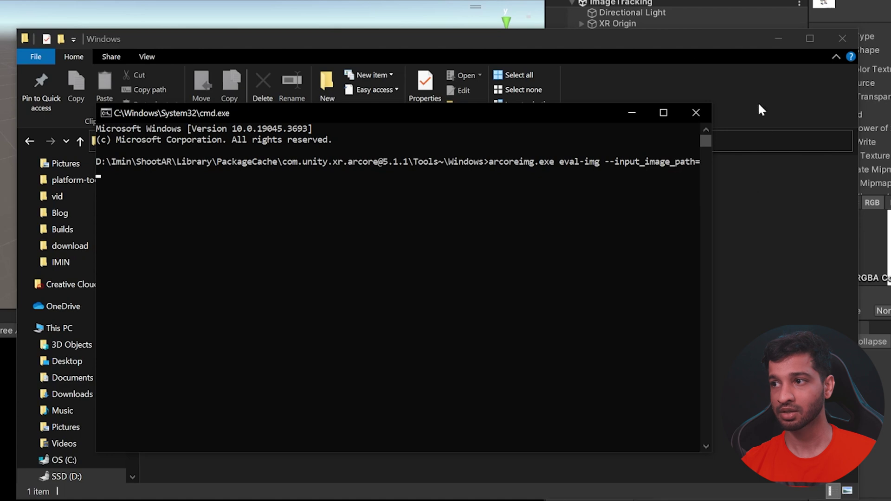
left_click(659, 41)
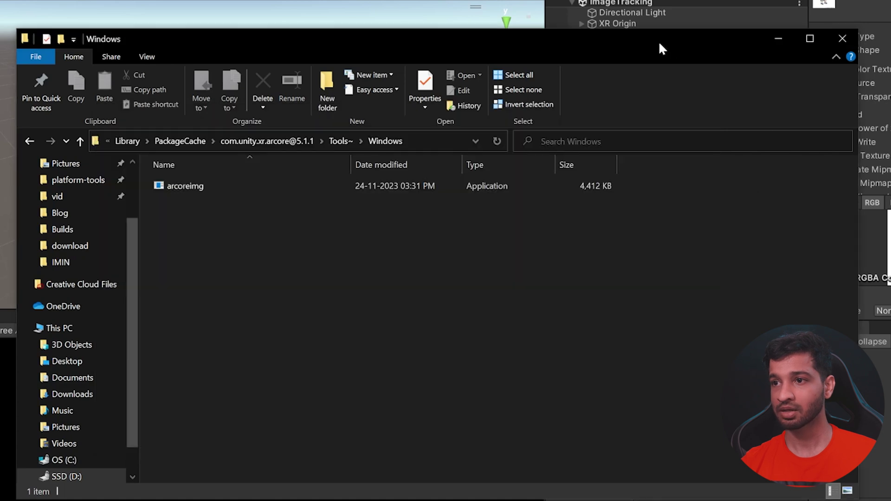
left_click(778, 38)
Reveal the Earth image via Show in Explorer and copy the D:\Imin\ShootAR\Assets path.
left_click(624, 120)
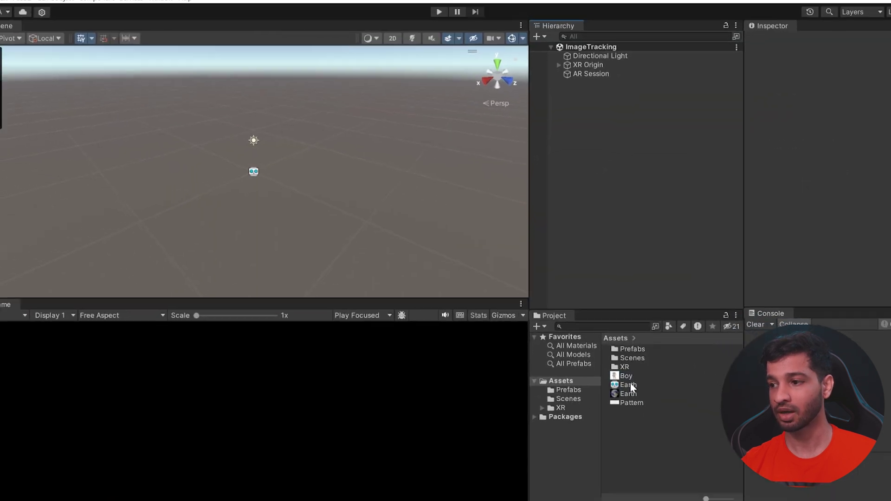
right_click(623, 389)
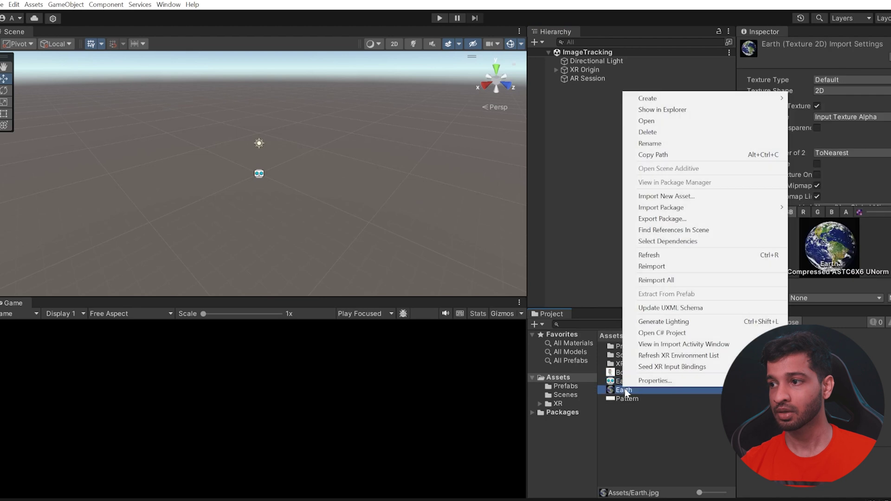
left_click(690, 110)
left_click(271, 78)
key("ctrl+c")
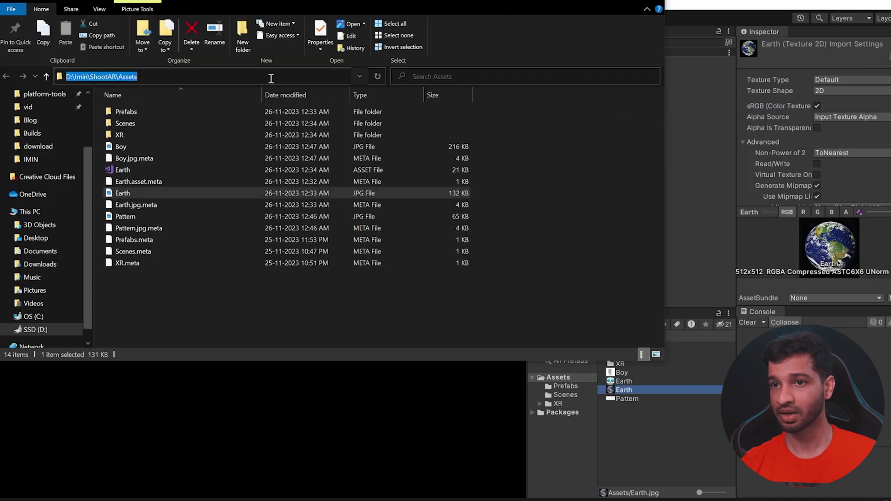
key("alt+Tab")
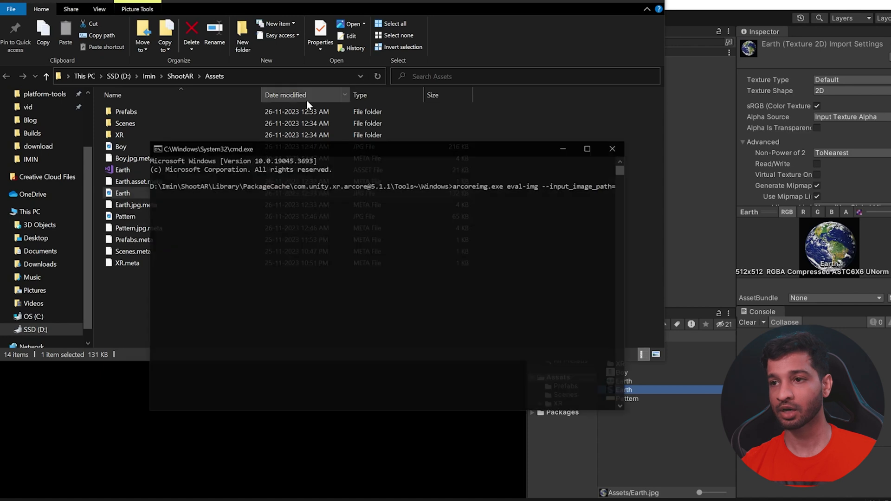
Complete the command with D:\Imin\ShootAR\Assets\Earth.jpg and run it, scoring 90.
key("ctrl+v")
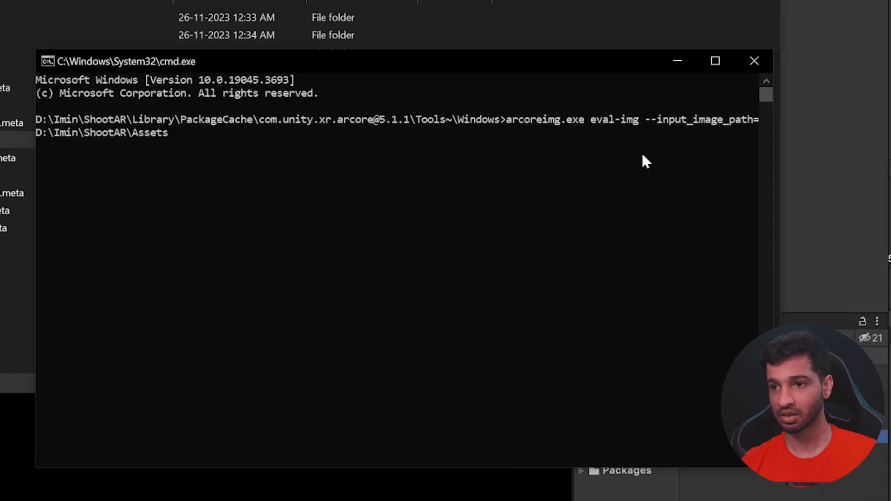
type("\\")
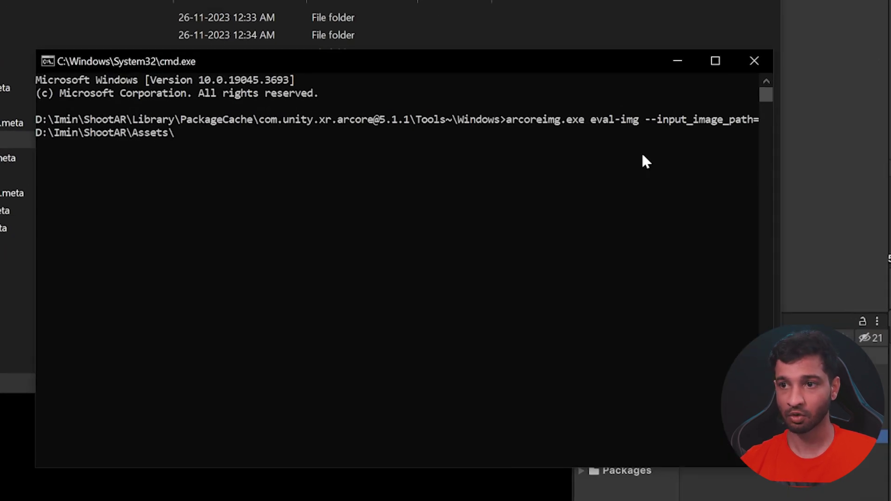
type("Earth.j")
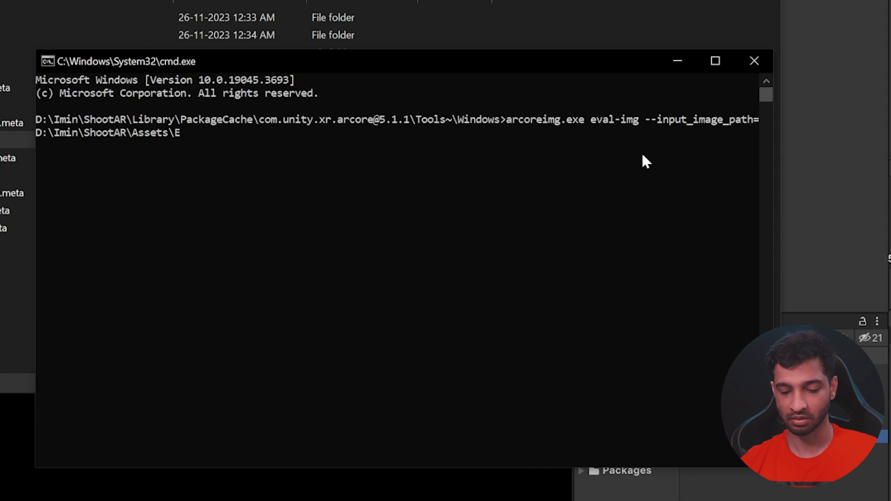
type("pg")
key("Return")
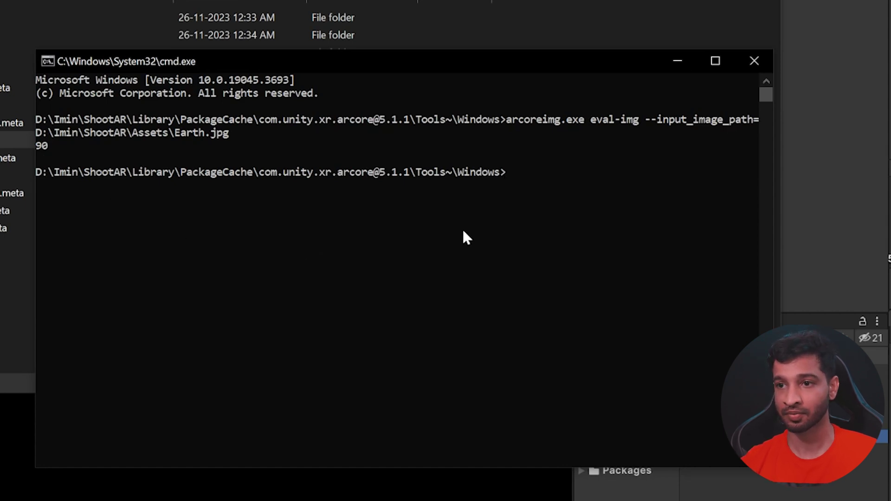
Rerun the recalled eval-img command on Boy.jpg, which scores 75.
key("Up")
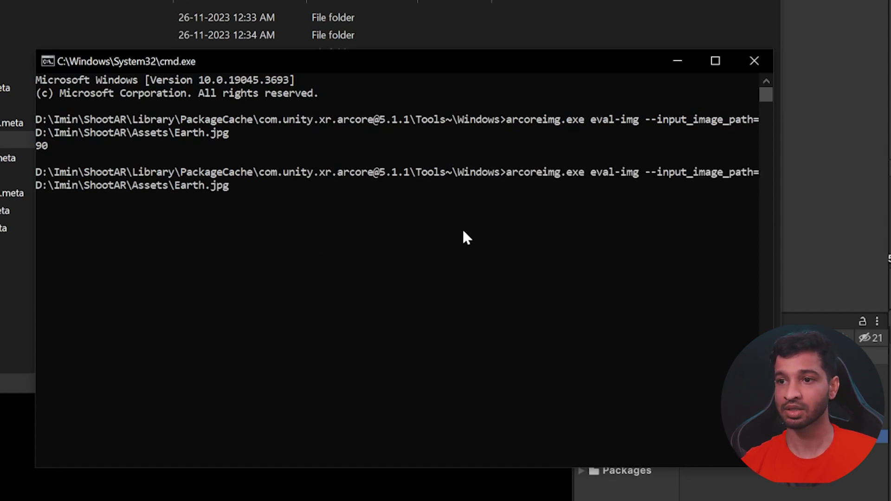
double_click(188, 186)
left_click(232, 186)
key("BackSpace")
key("BackSpace")
key("BackSpace")
key("BackSpace")
key("BackSpace")
key("BackSpace")
key("BackSpace")
key("BackSpace")
key("BackSpace")
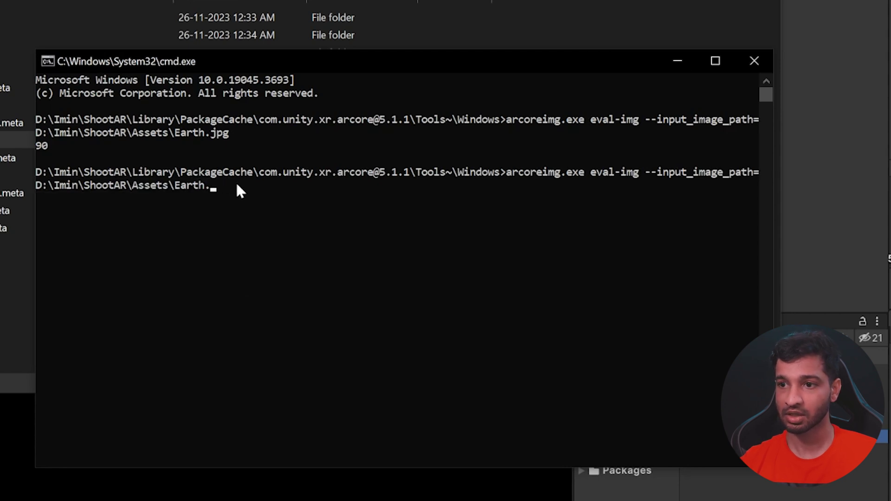
type("B")
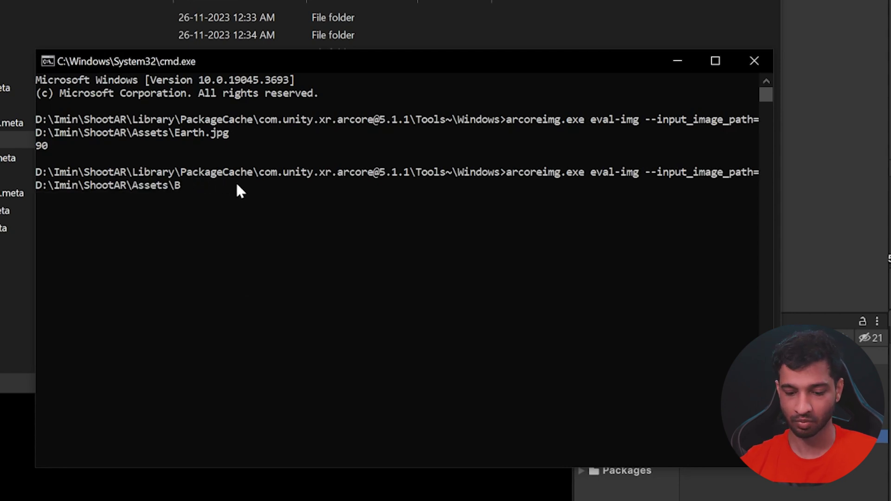
type("oy.jpg")
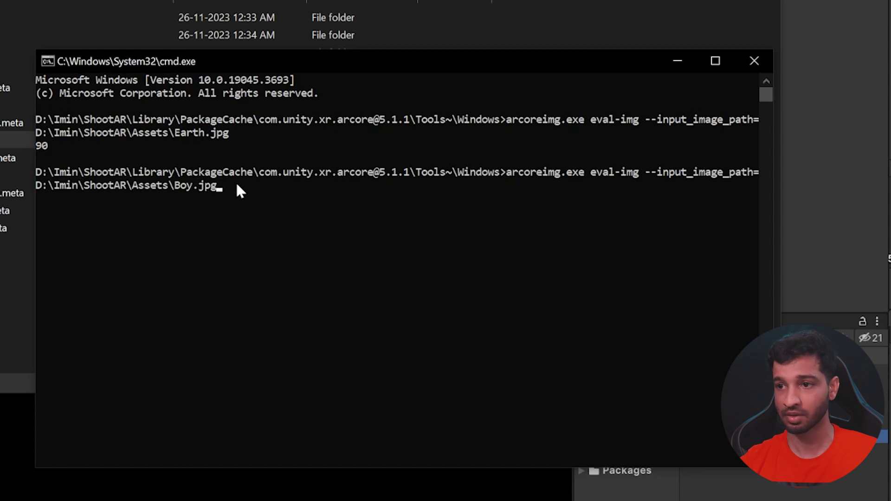
key("Return")
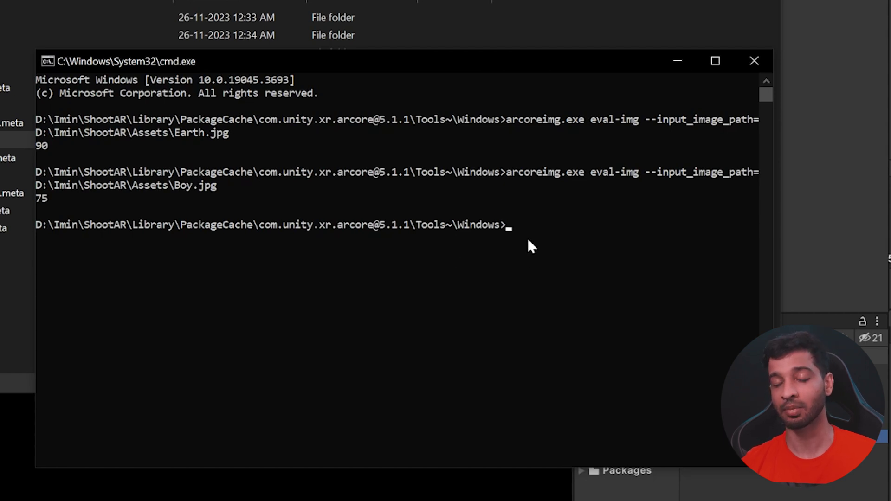
key("Up")
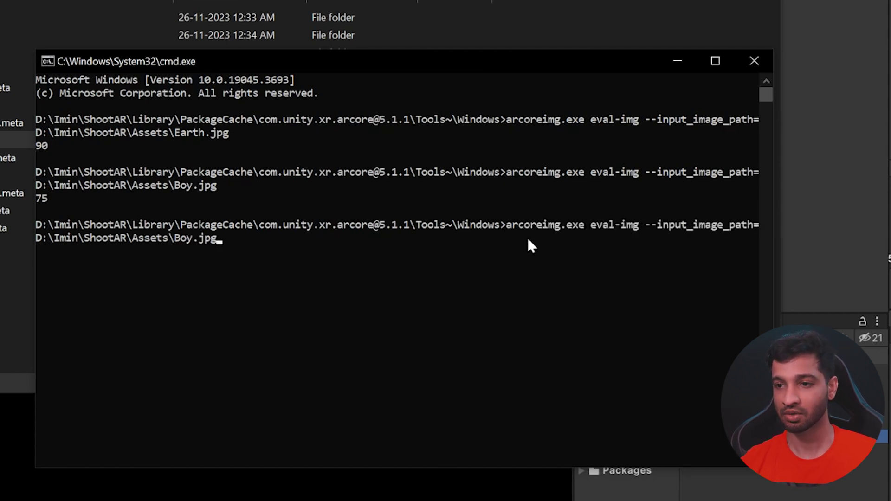
key("Return")
Evaluate Pattern.jpg, which fails for too few keypoints.
key("Up")
key("BackSpace")
key("BackSpace")
key("BackSpace")
key("BackSpace")
key("BackSpace")
key("BackSpace")
key("BackSpace")
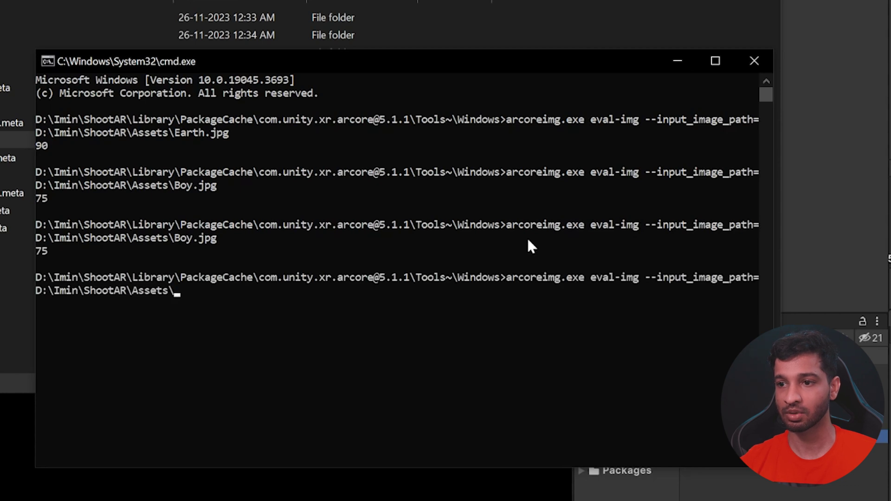
type("Pattern.jpg")
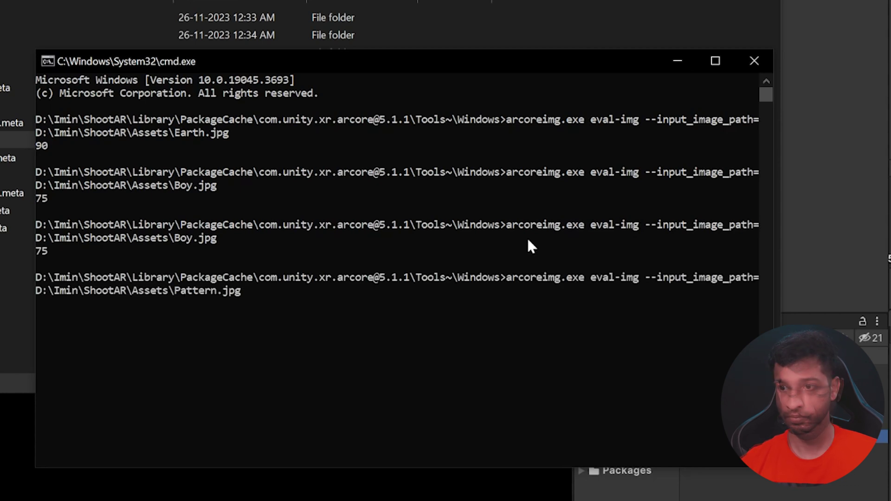
key("Return")
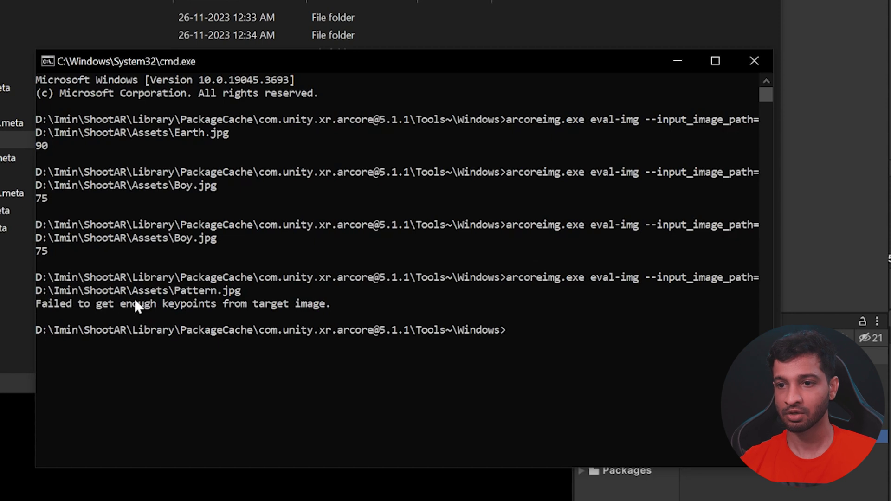